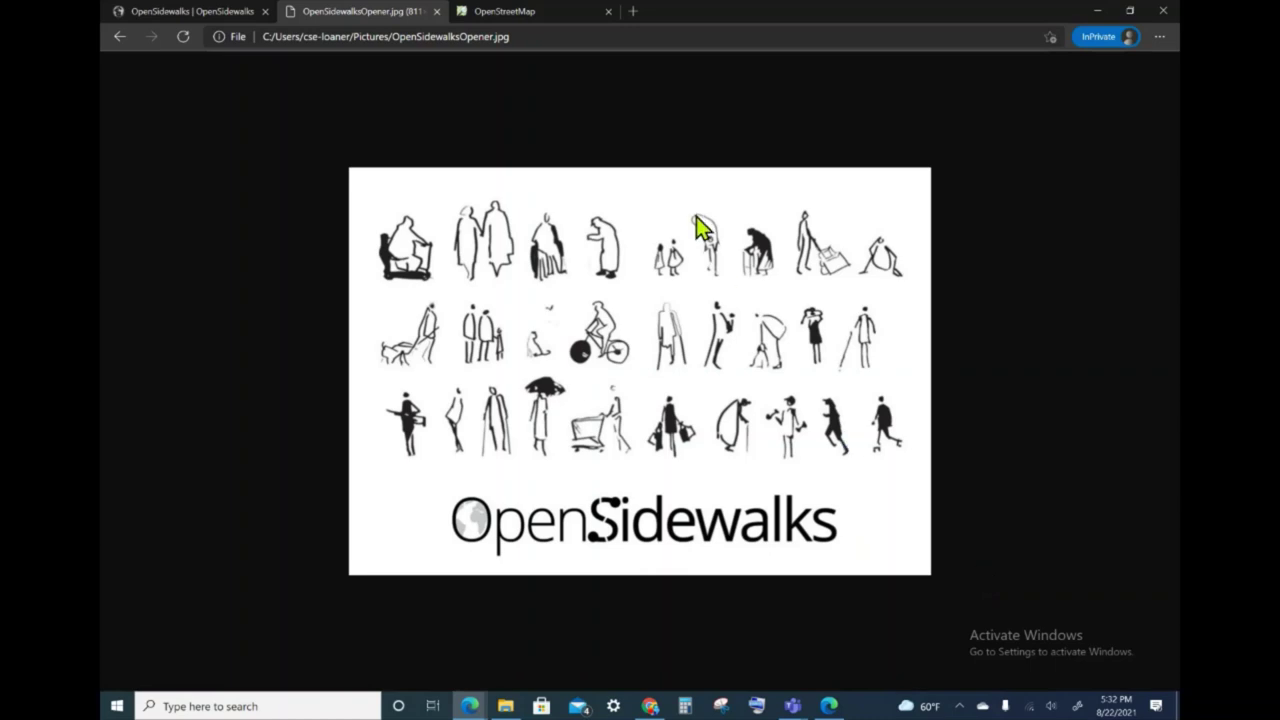
Load tasks.opensidewalks.com in the OpenStreetMap tab, replacing the map page.
left_click(552, 14)
left_click(544, 36)
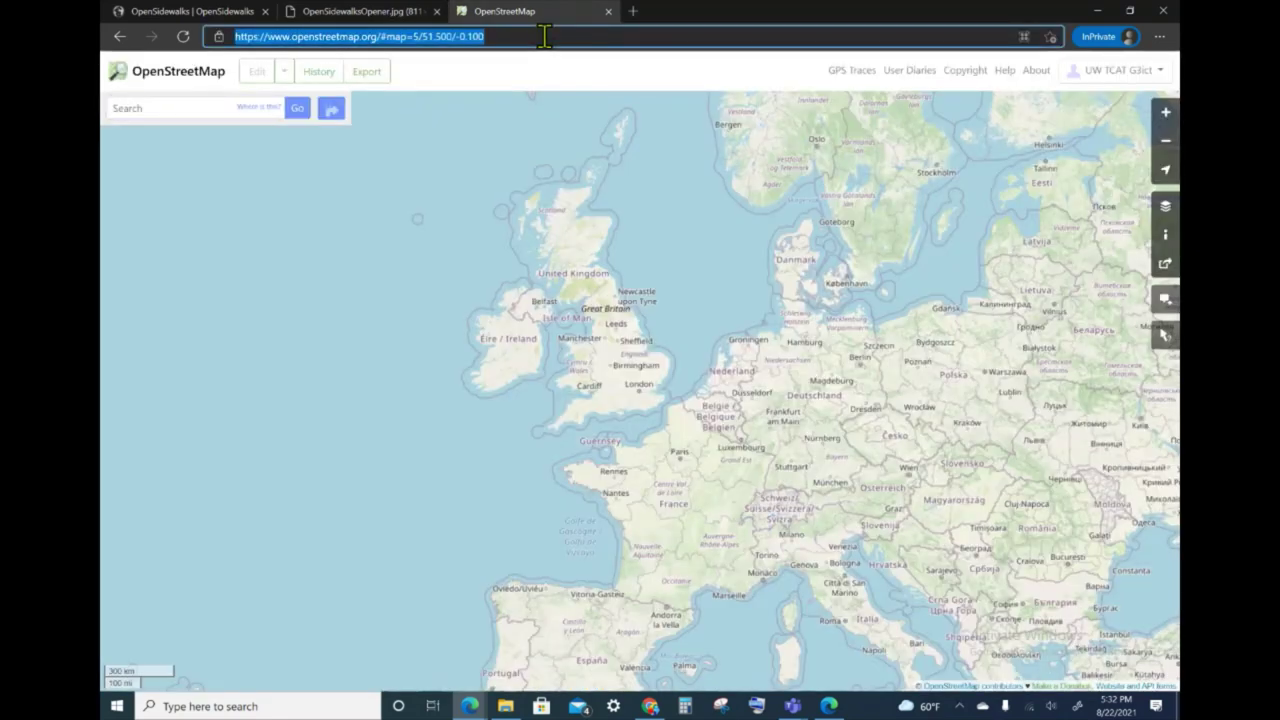
type("tasks.opensidewalks.com")
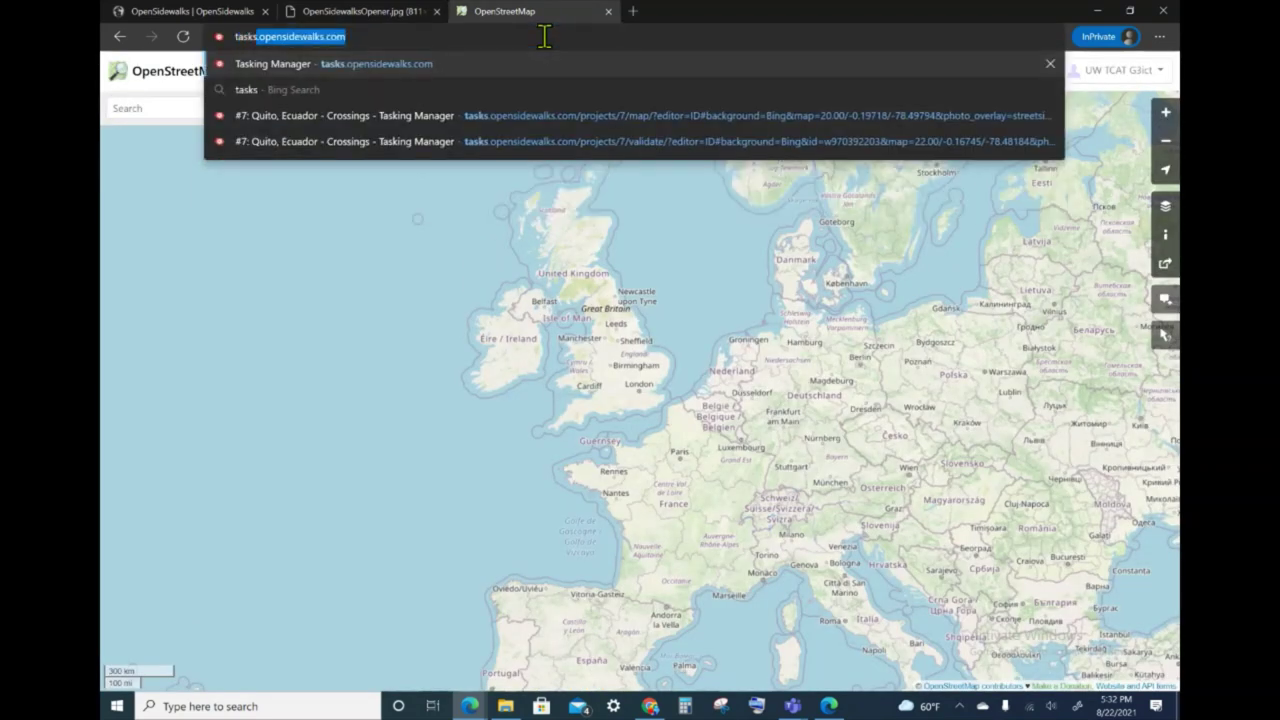
key("Right")
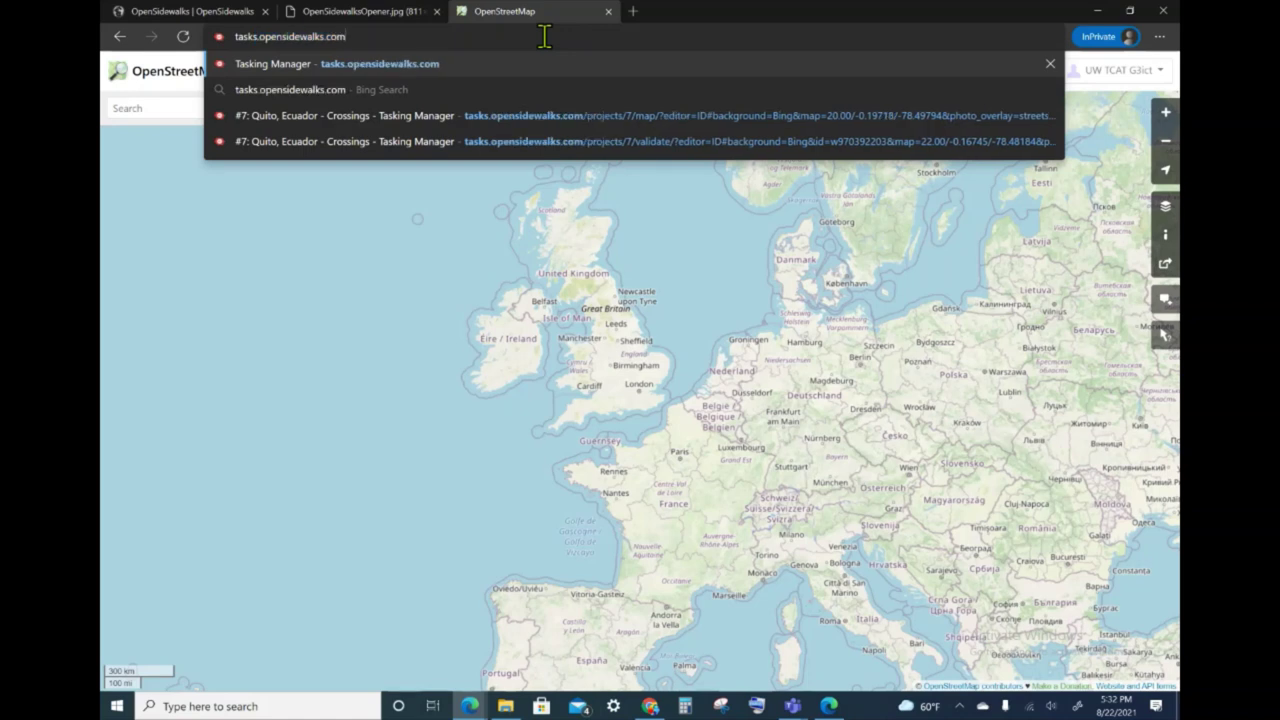
key("Return")
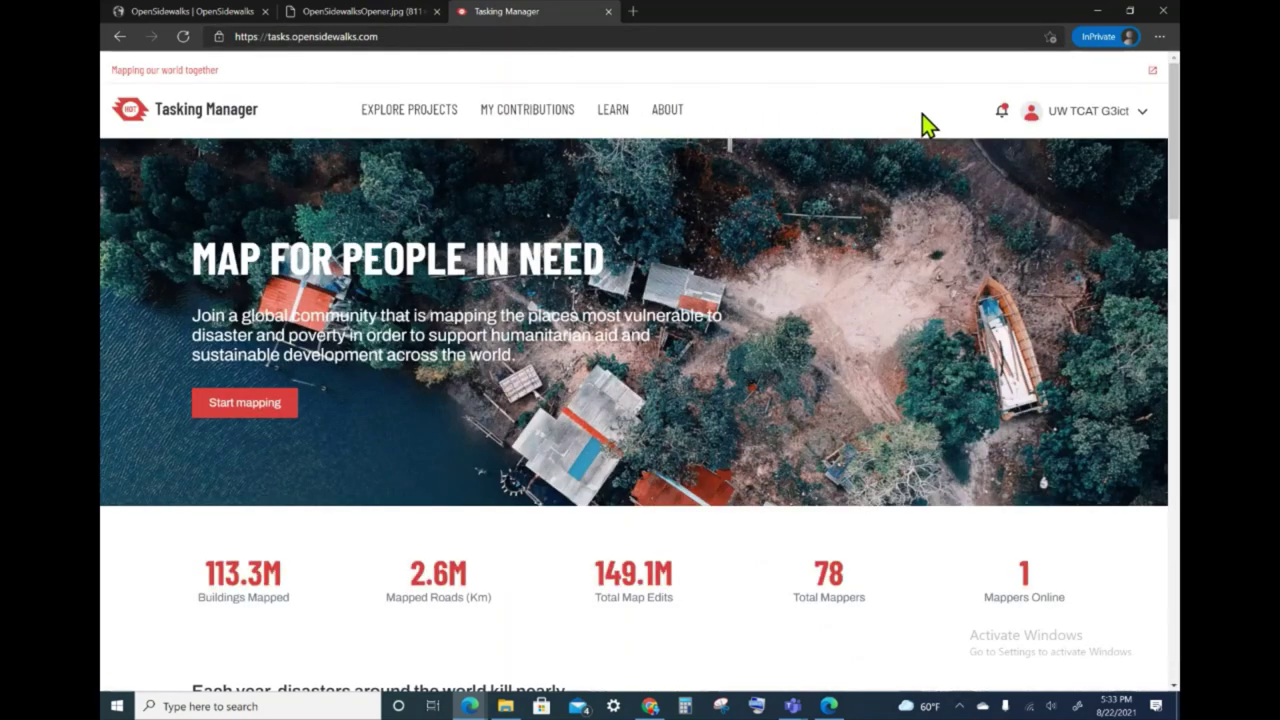
Log out of the Tasking Manager, then log back in and grant OpenStreetMap access.
left_click(1106, 114)
left_click(1038, 188)
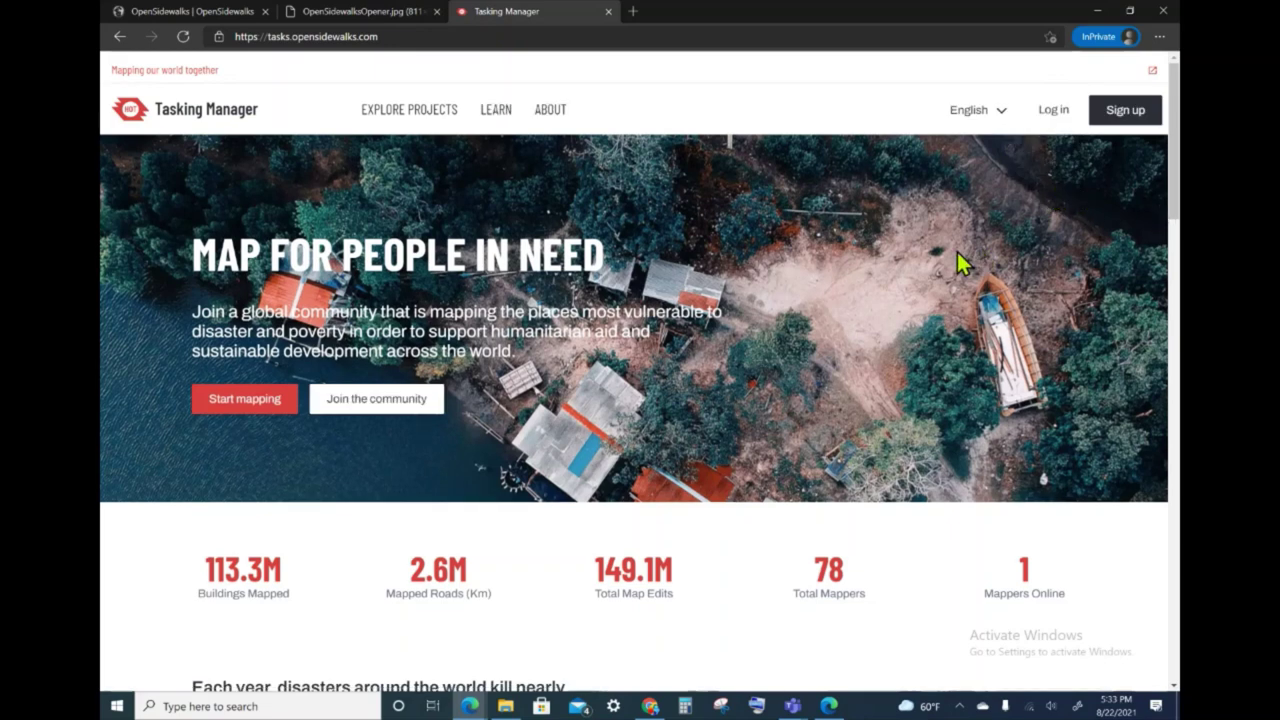
left_click(1055, 112)
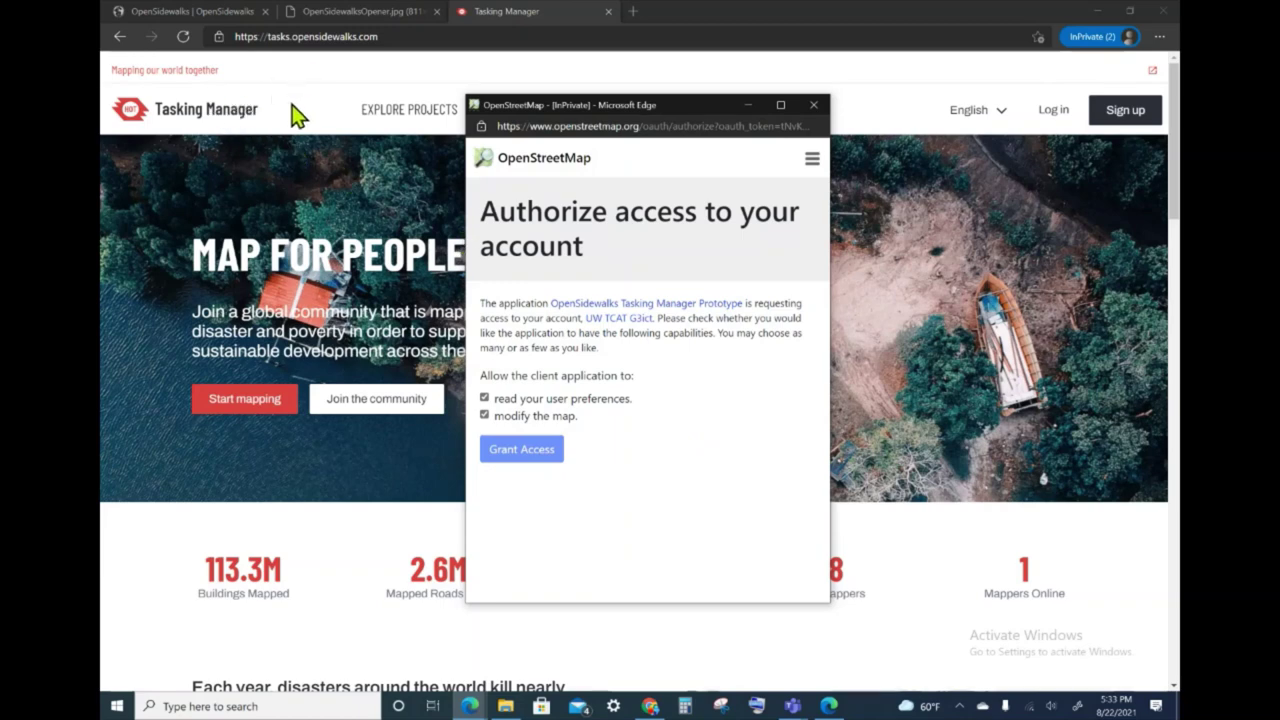
left_click(538, 455)
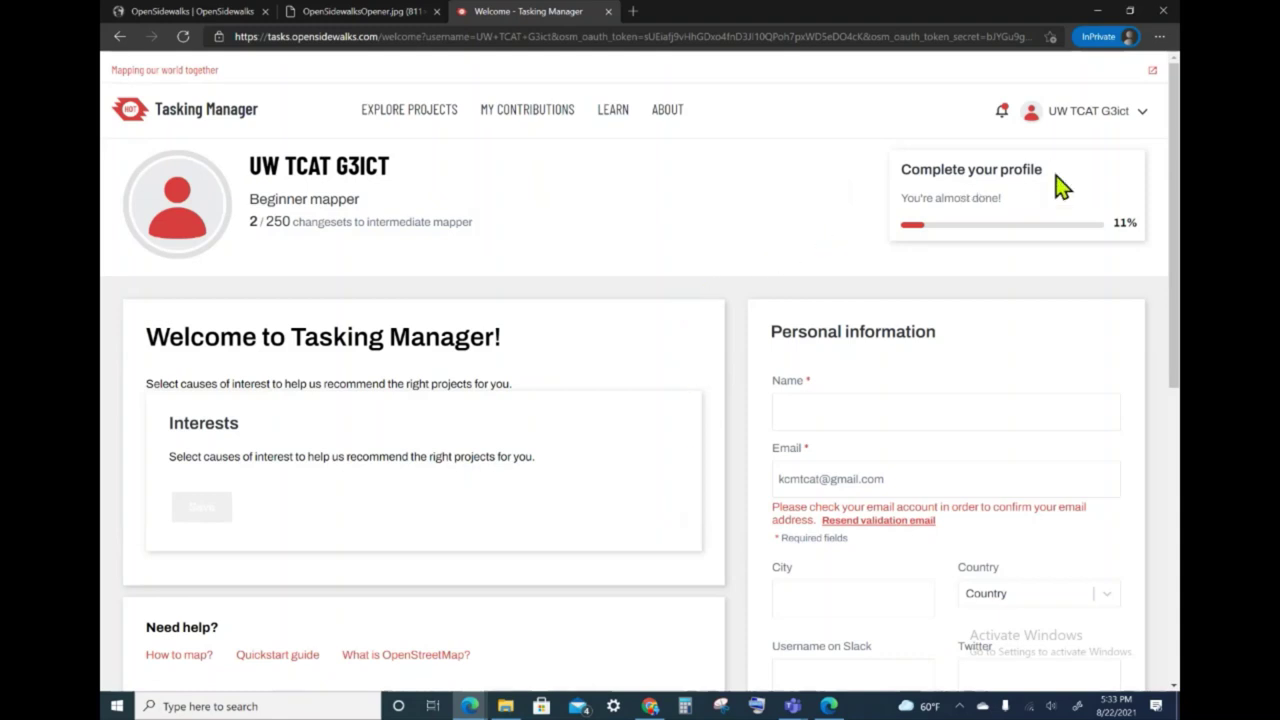
Scroll through the welcome page and open the user menu beside the username.
scroll(803, 370, "down", 4)
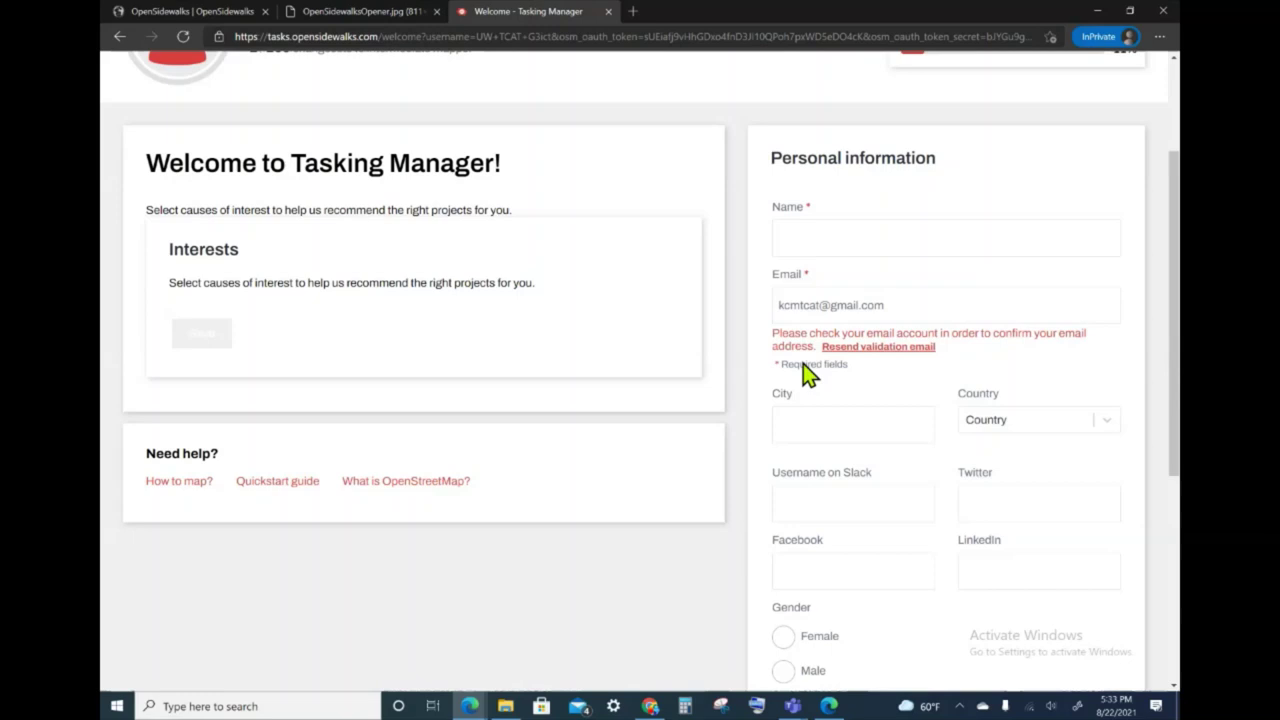
scroll(803, 362, "up", 4)
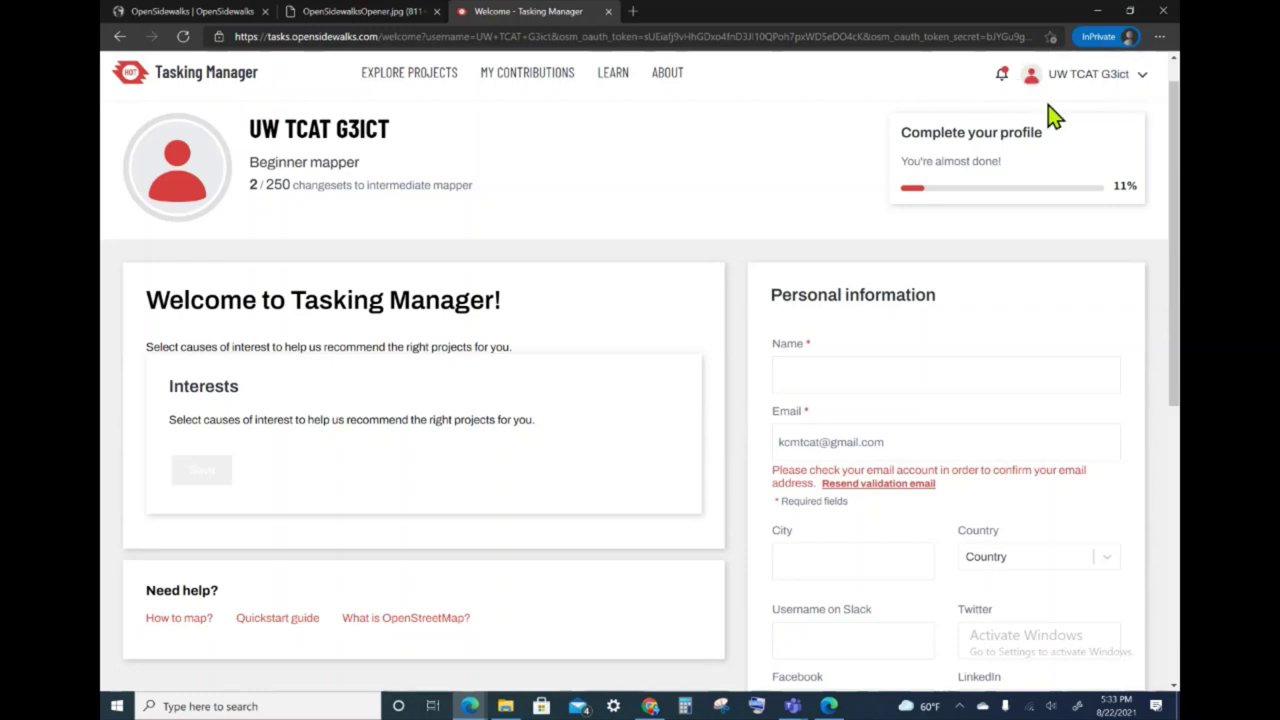
left_click(1143, 80)
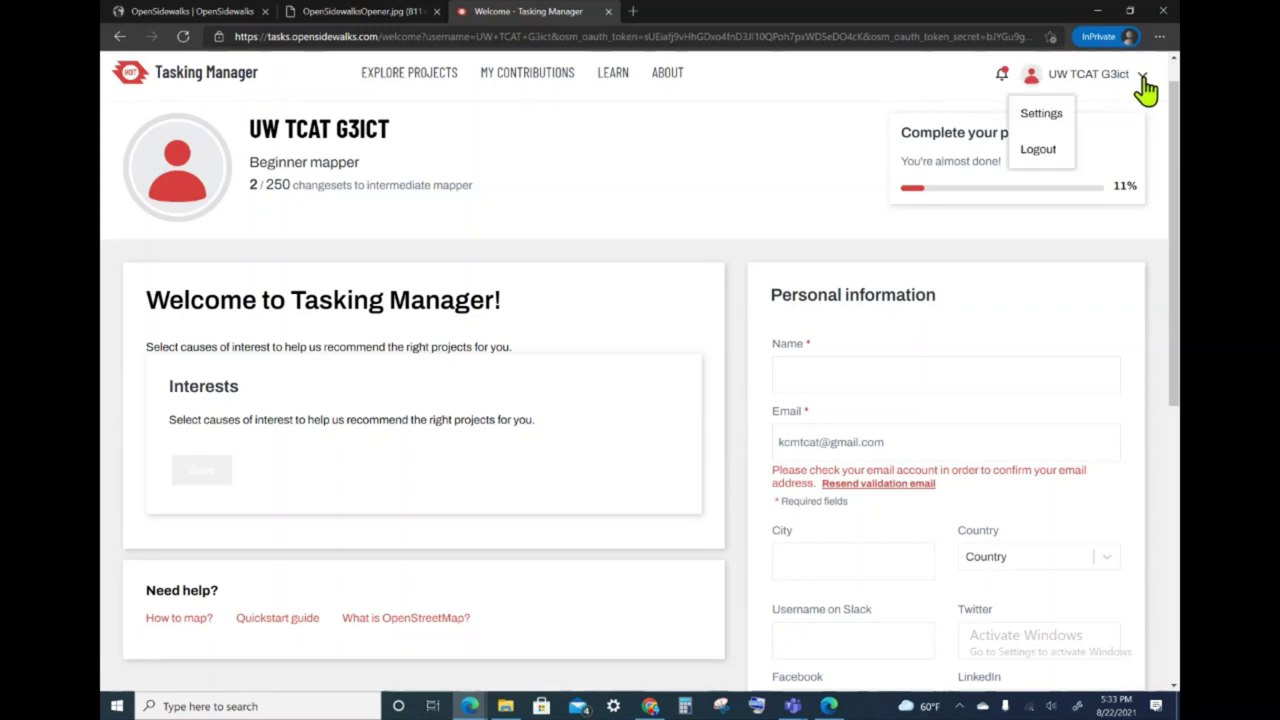
Open Settings and review the default editor, language and five notification preferences.
left_click(1045, 120)
scroll(662, 405, "down", 2)
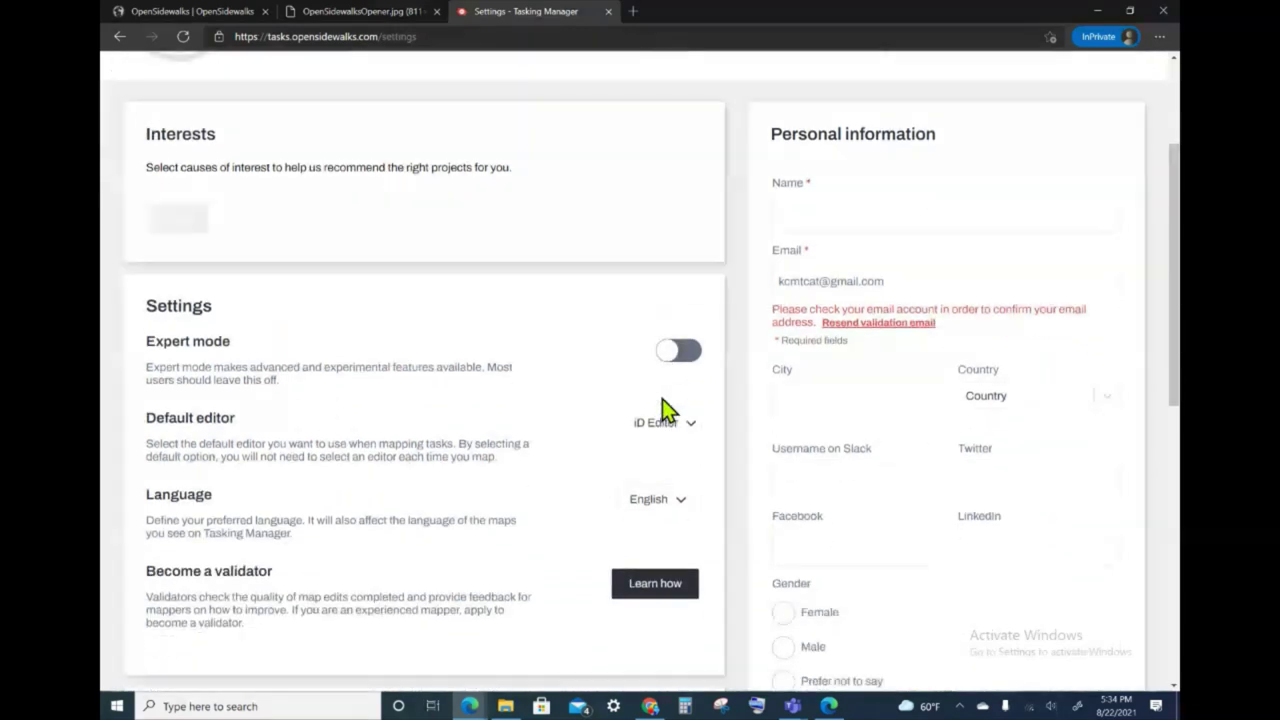
scroll(662, 405, "down", 1)
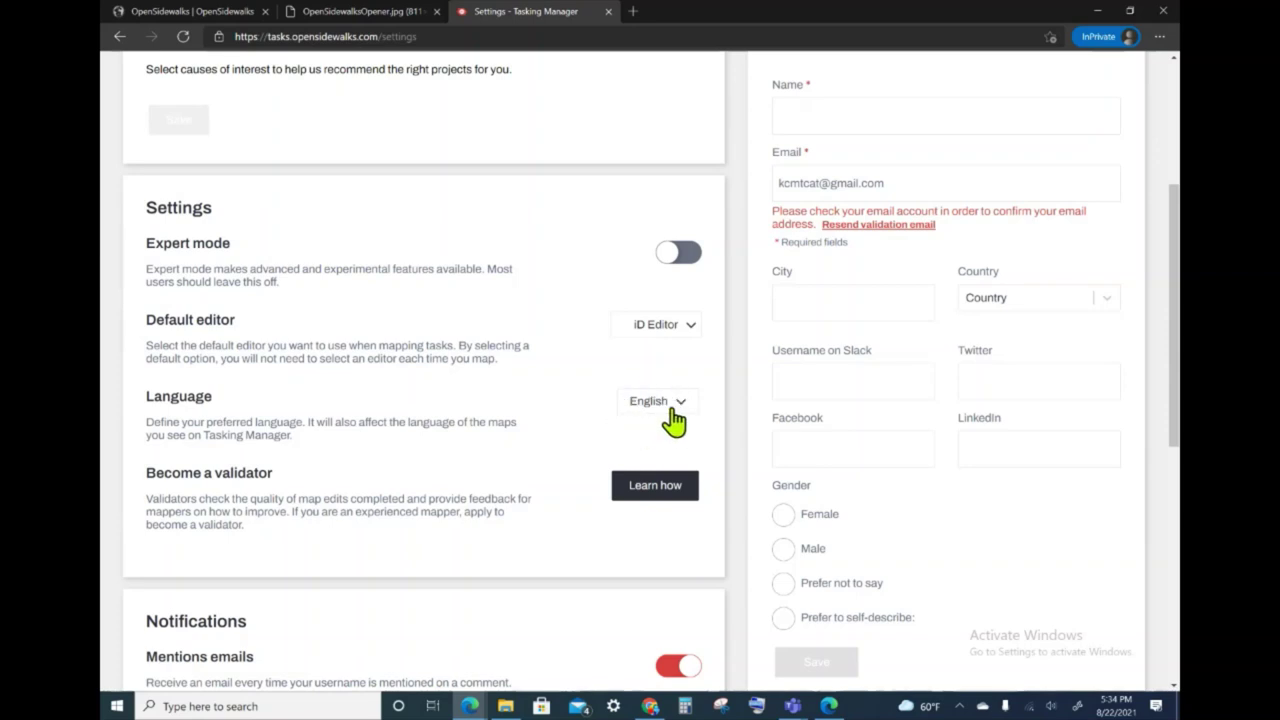
scroll(674, 421, "down", 3)
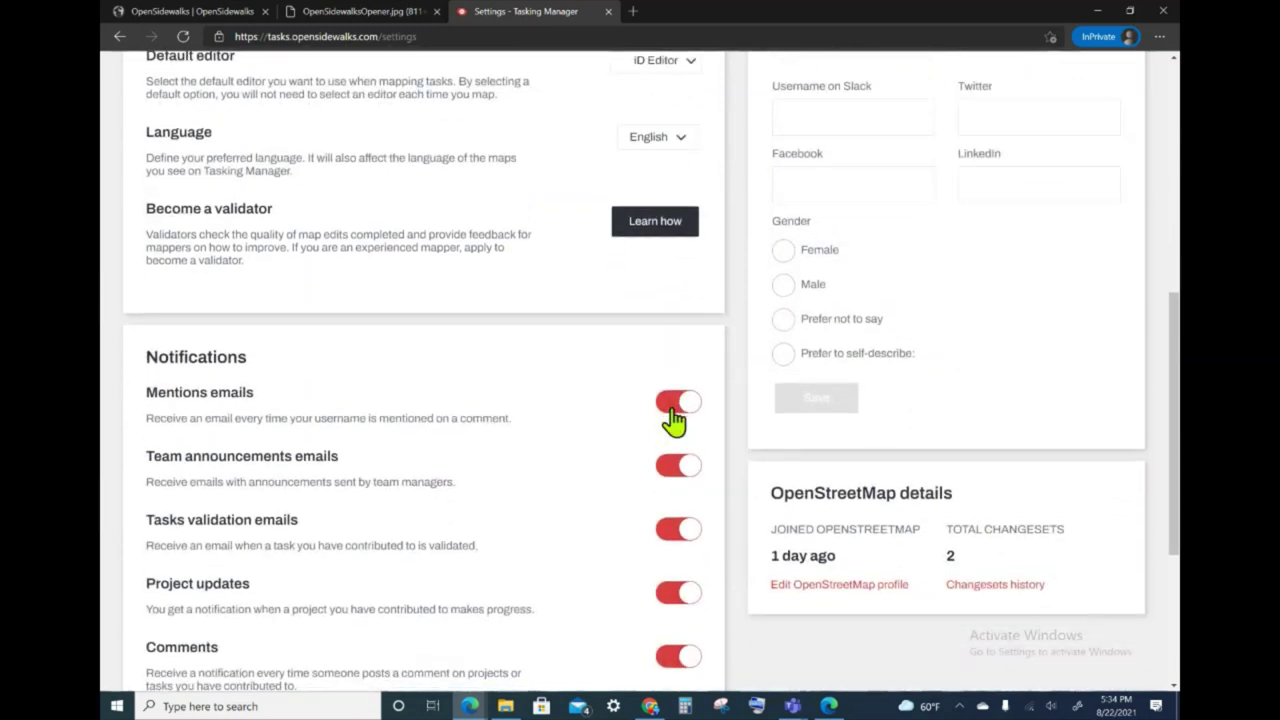
scroll(676, 422, "down", 2)
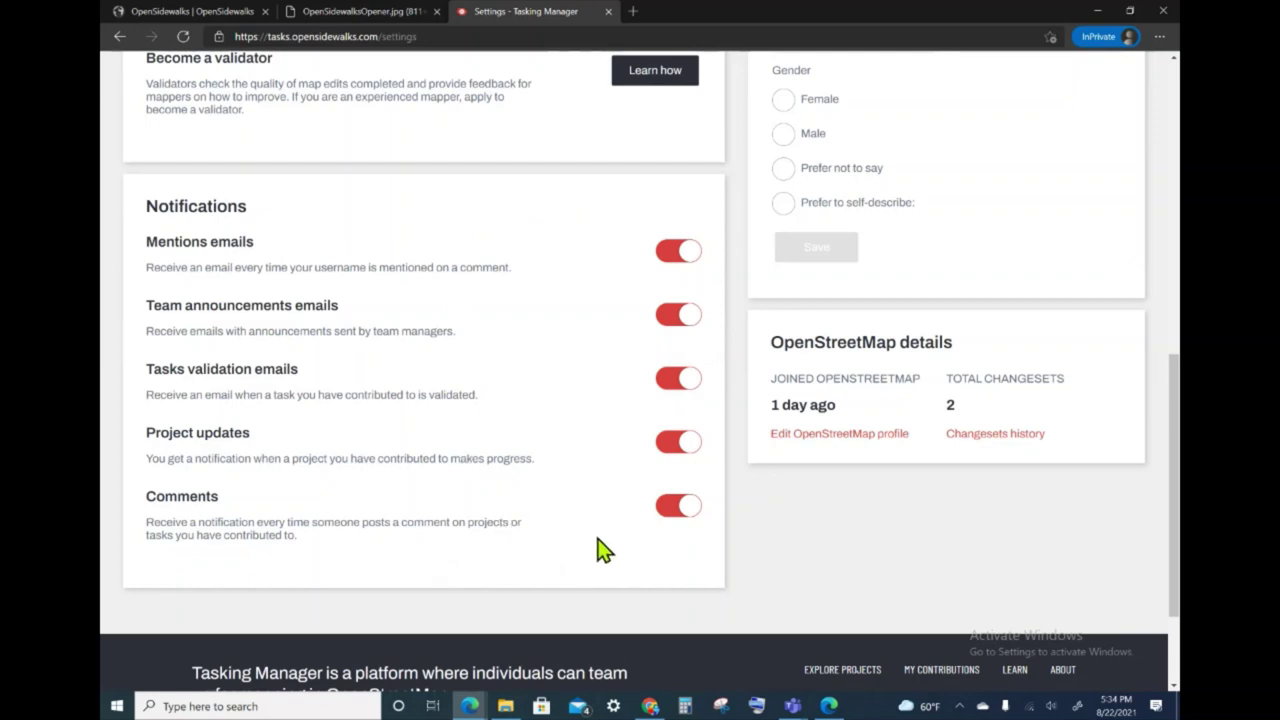
scroll(600, 550, "up", 8)
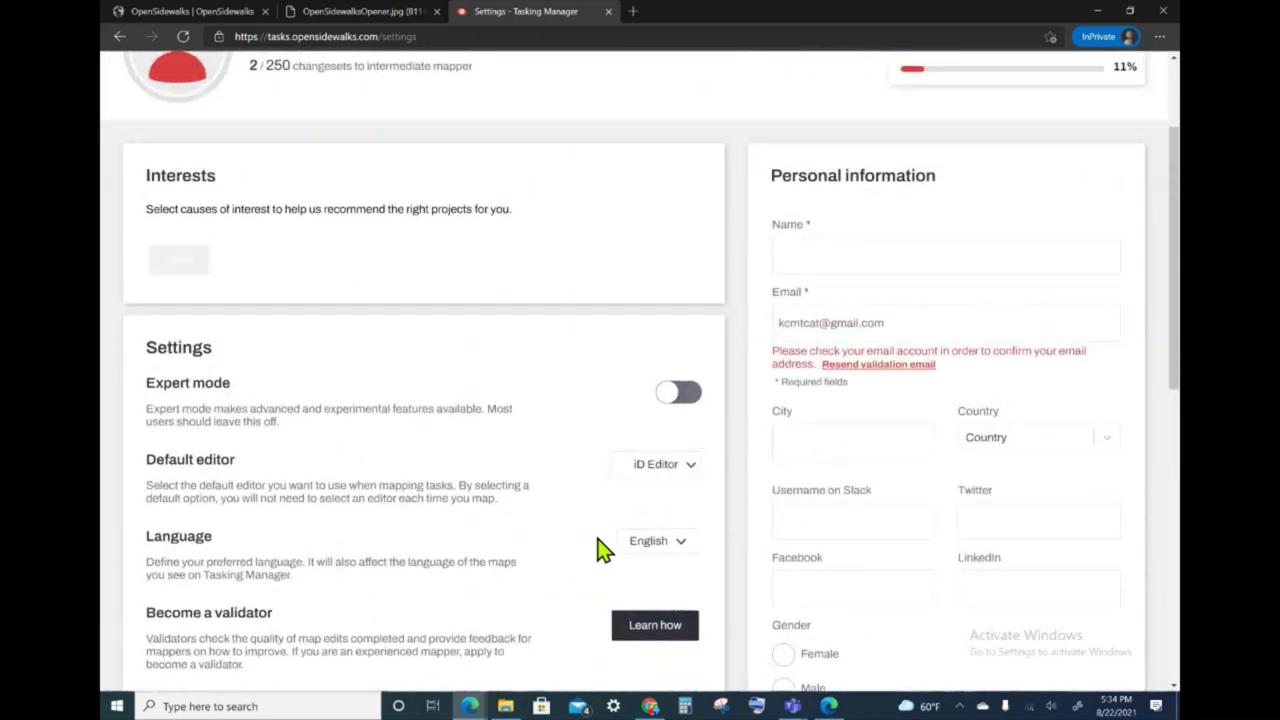
scroll(600, 550, "up", 1)
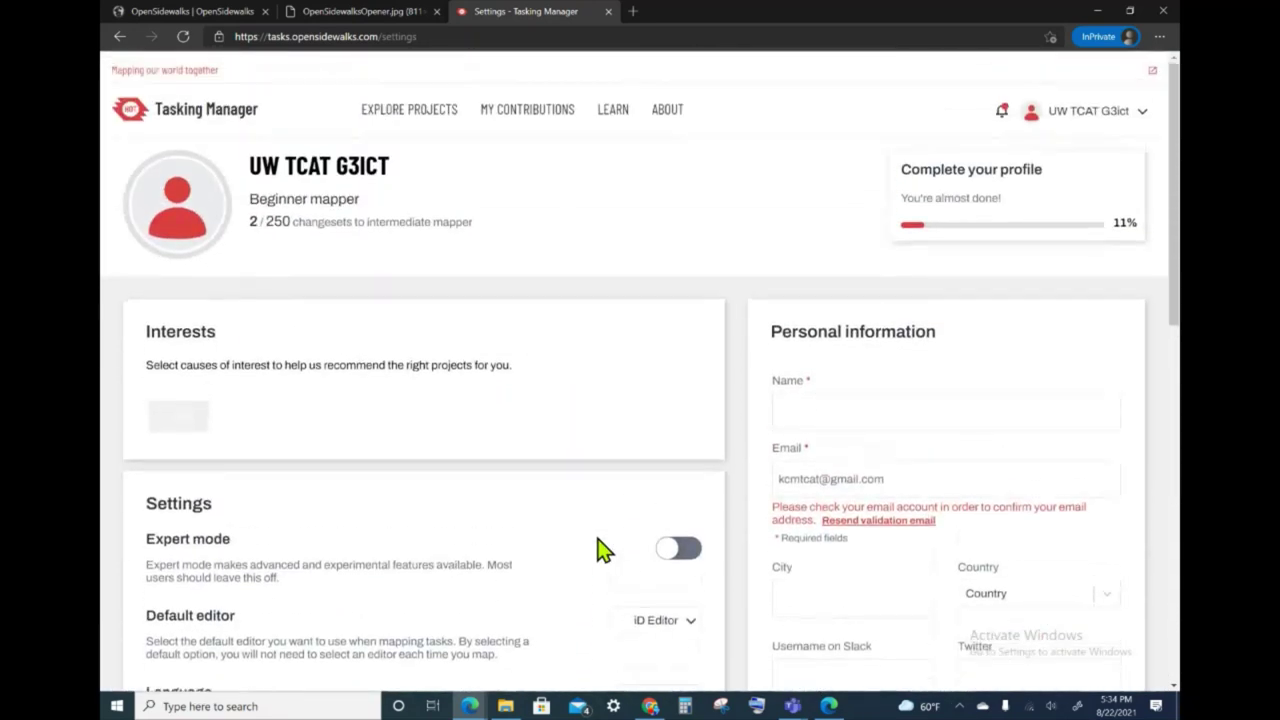
Go to Explore Projects and scroll through the crossing and sidewalk project cards.
left_click(405, 127)
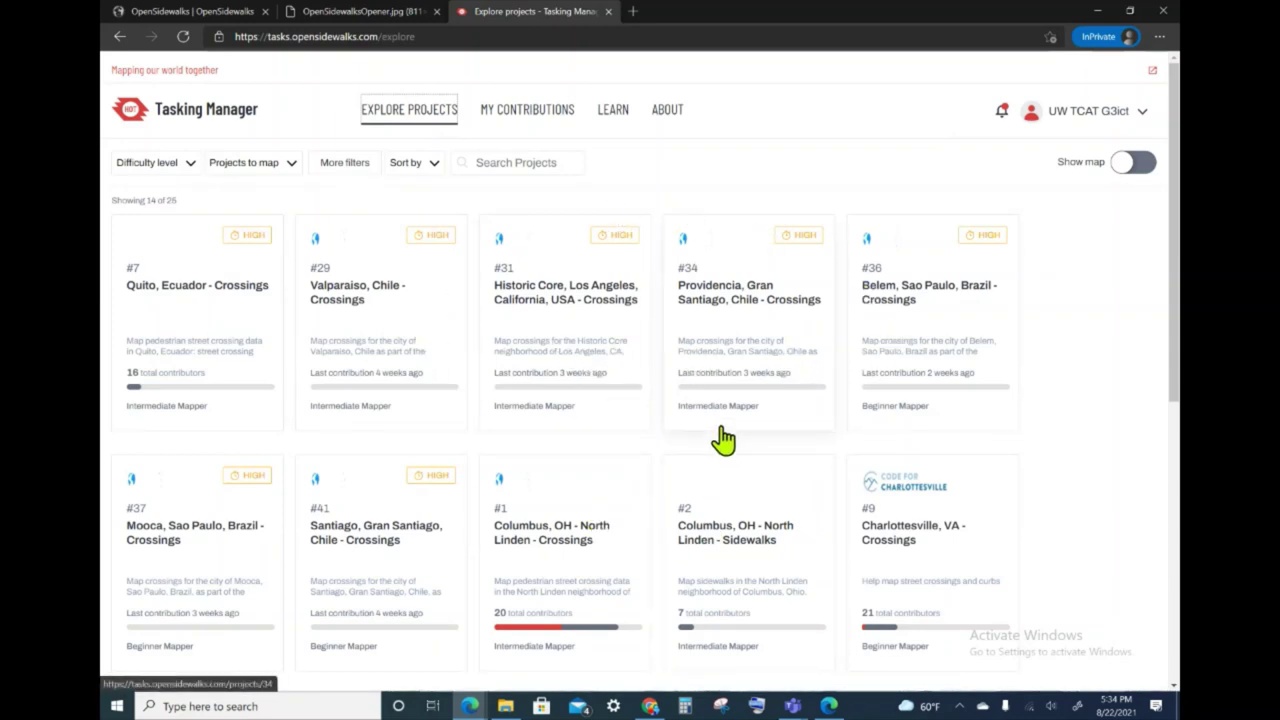
scroll(723, 437, "down", 1)
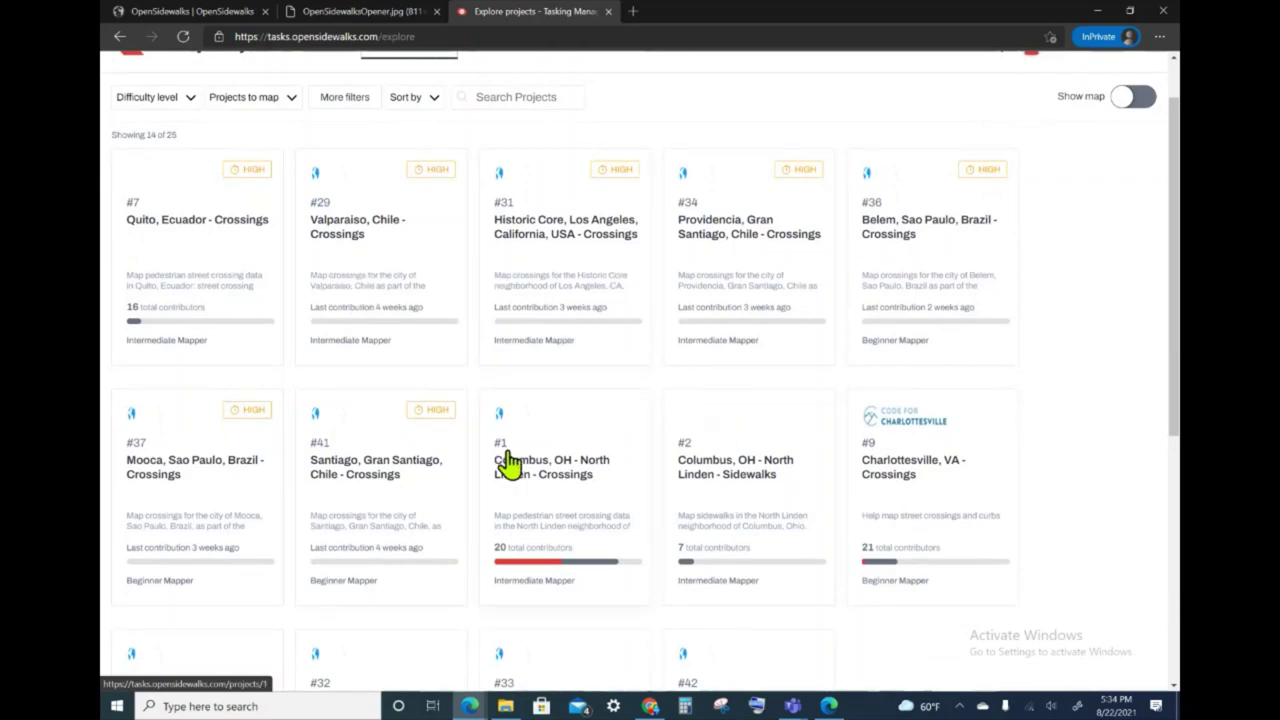
scroll(572, 498, "down", 3)
scroll(575, 500, "down", 1)
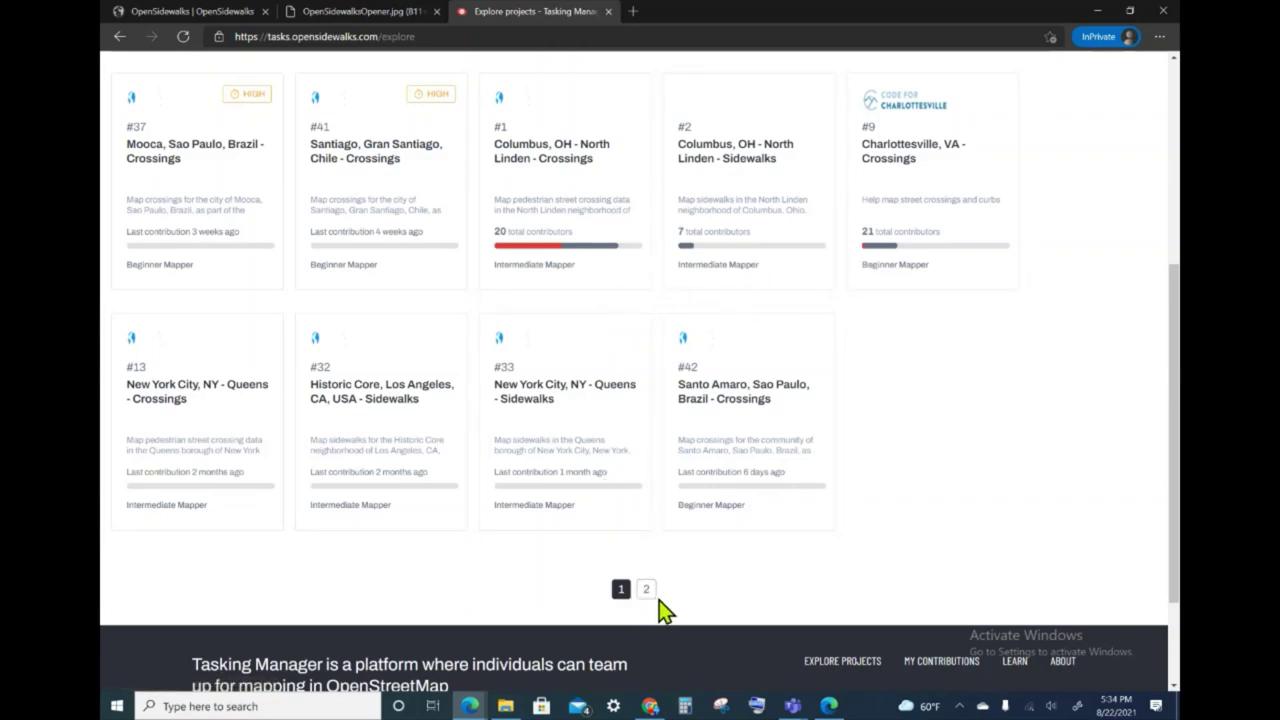
scroll(716, 342, "up", 4)
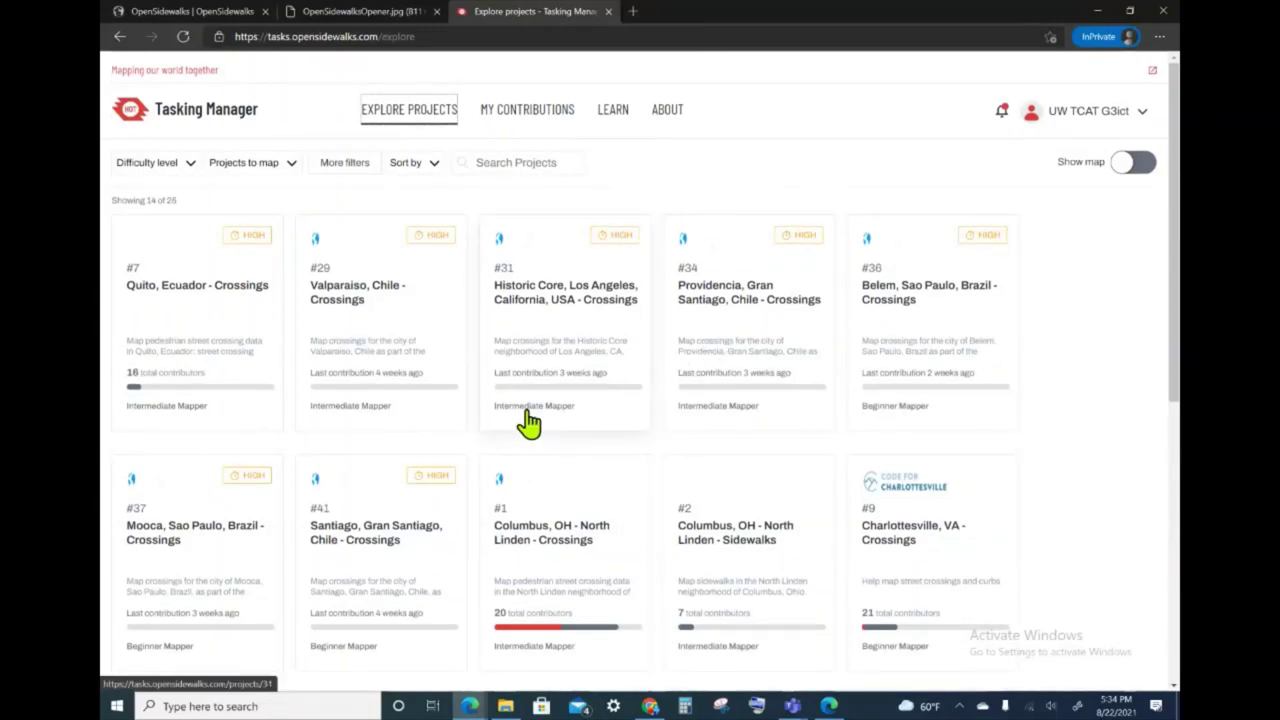
Open project #36 Belem, Sao Paulo, Brazil - Crossings and zoom its map to the tasks.
left_click(921, 313)
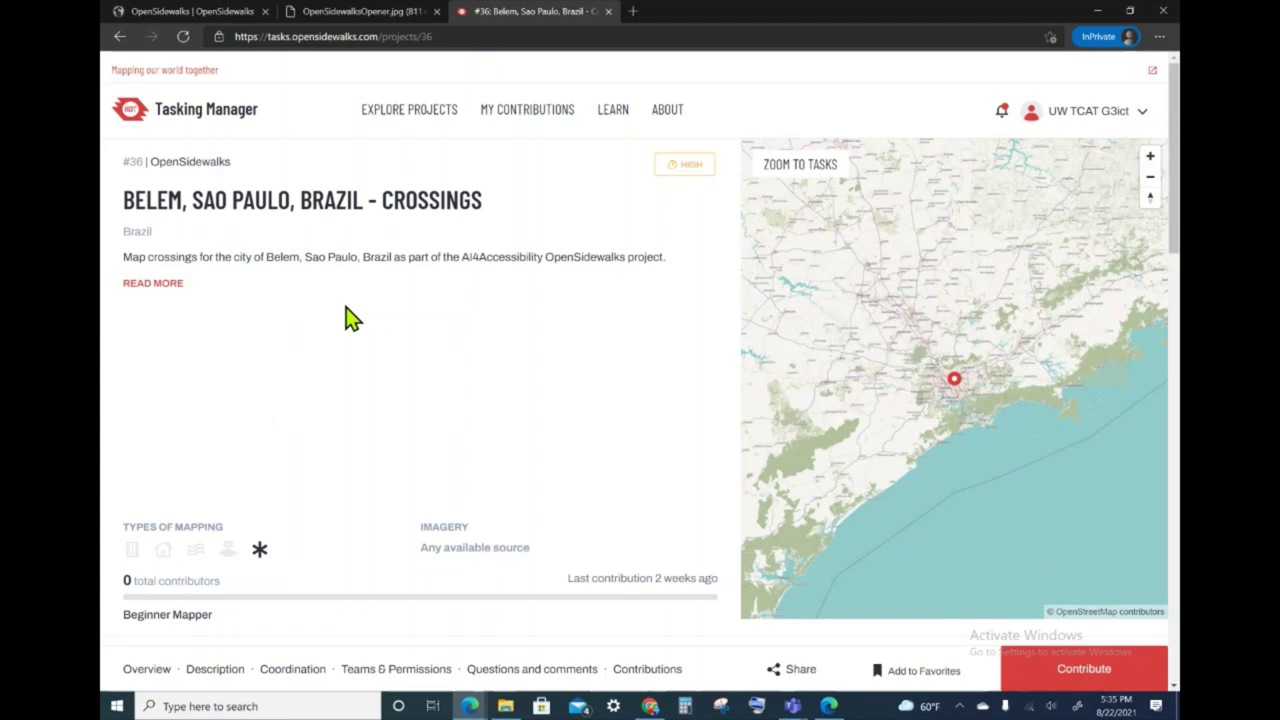
scroll(352, 318, "down", 3)
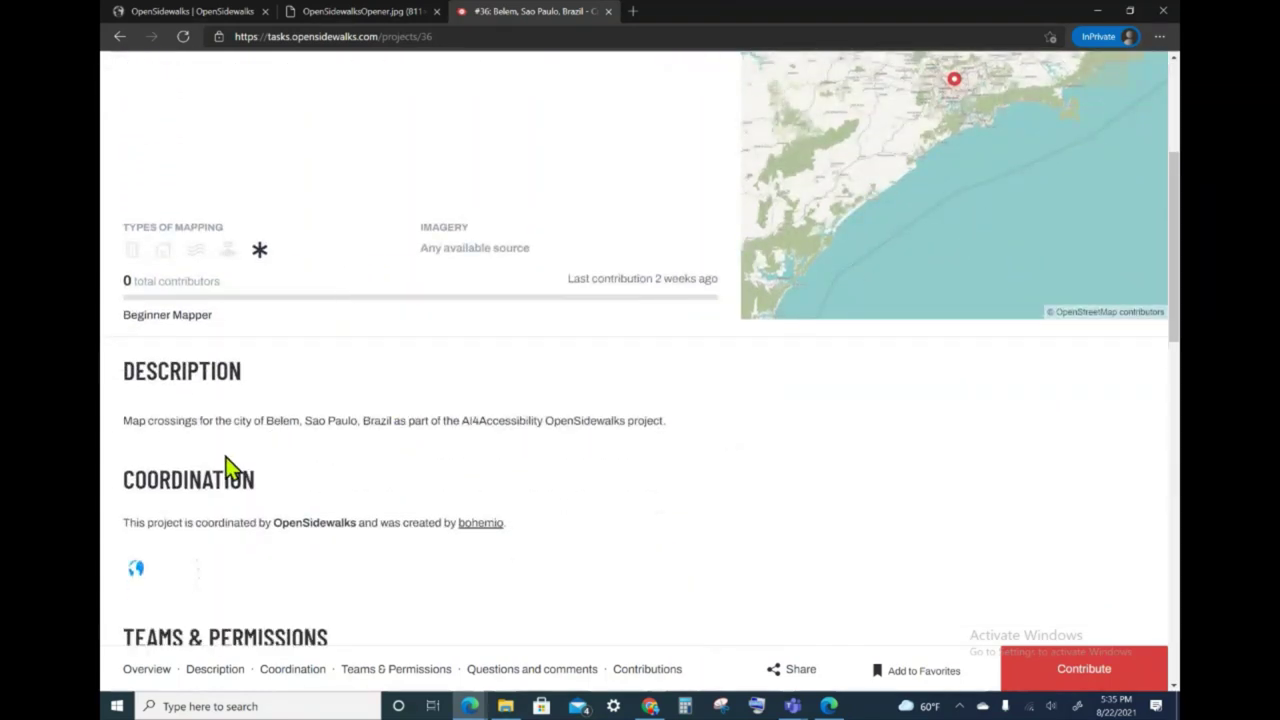
scroll(612, 424, "up", 2)
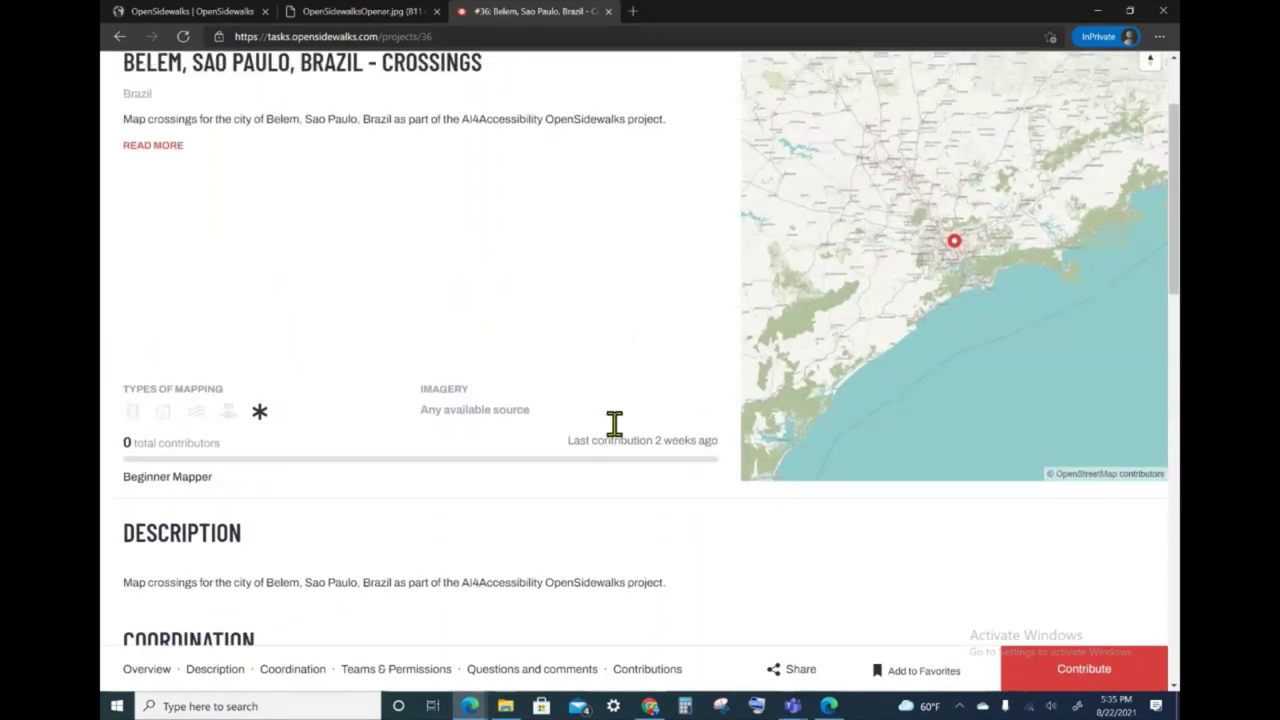
scroll(616, 430, "up", 2)
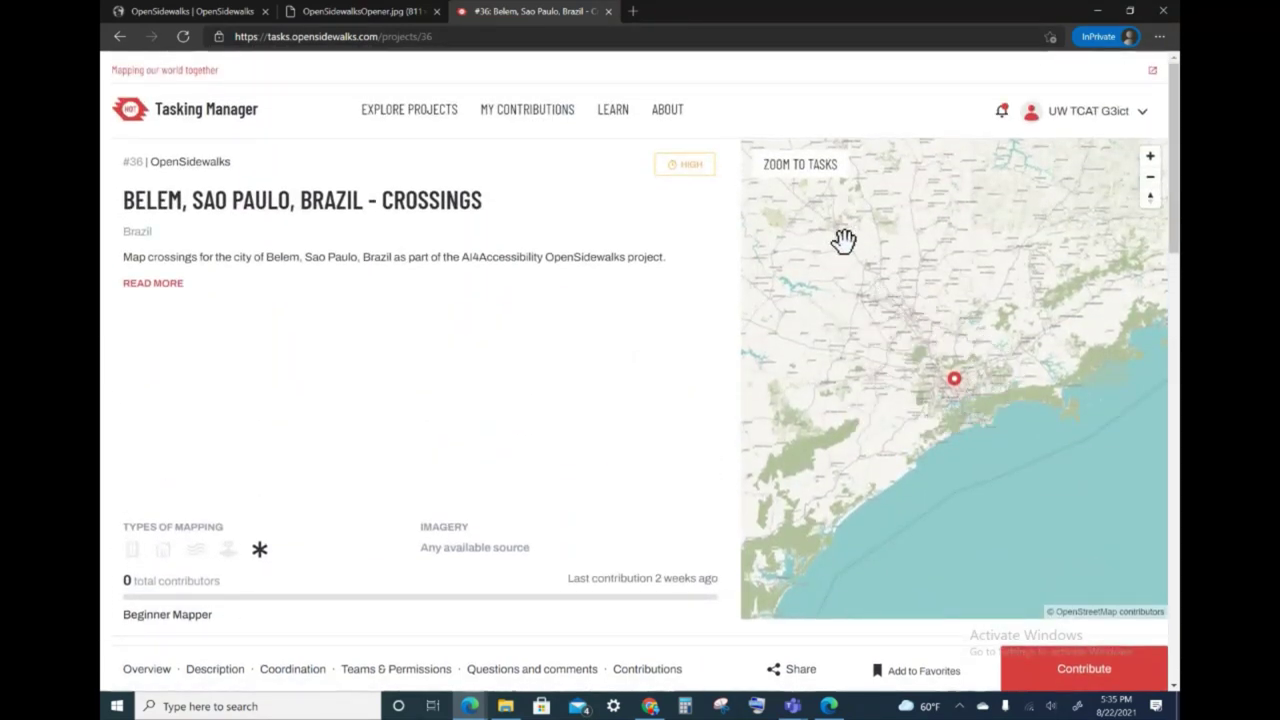
left_click(822, 182)
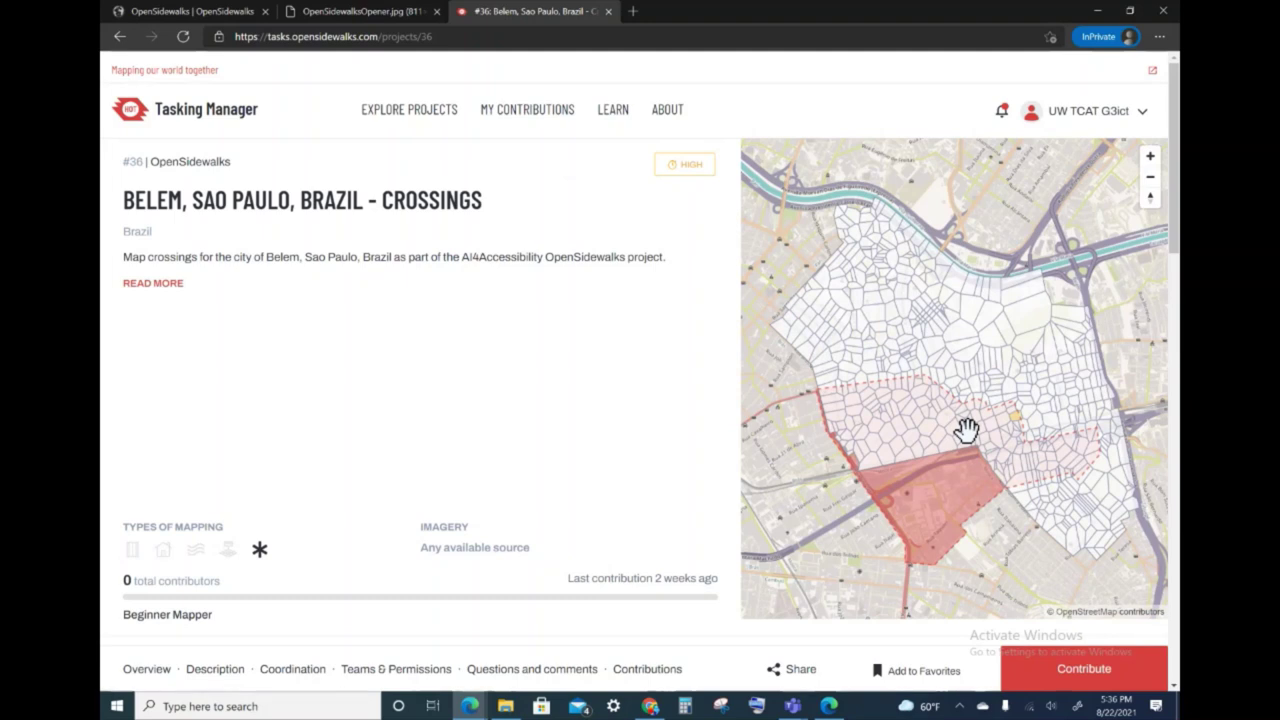
left_click(1100, 672)
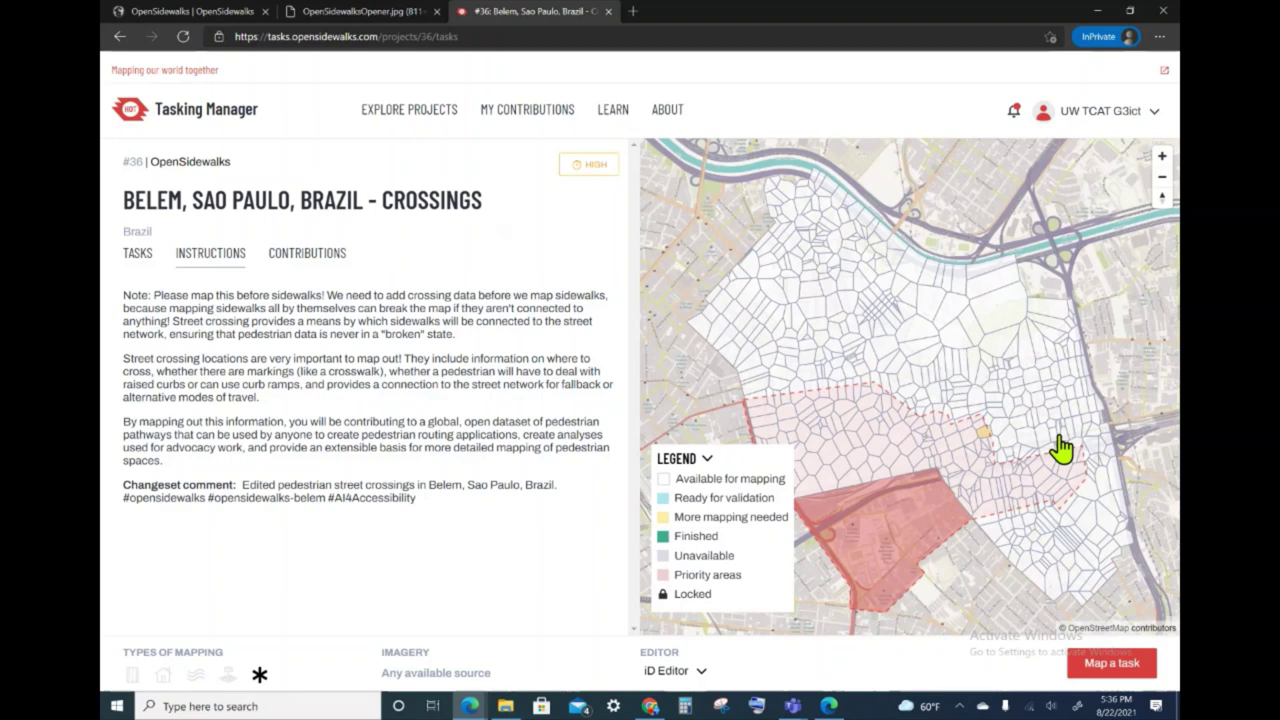
left_click(927, 362)
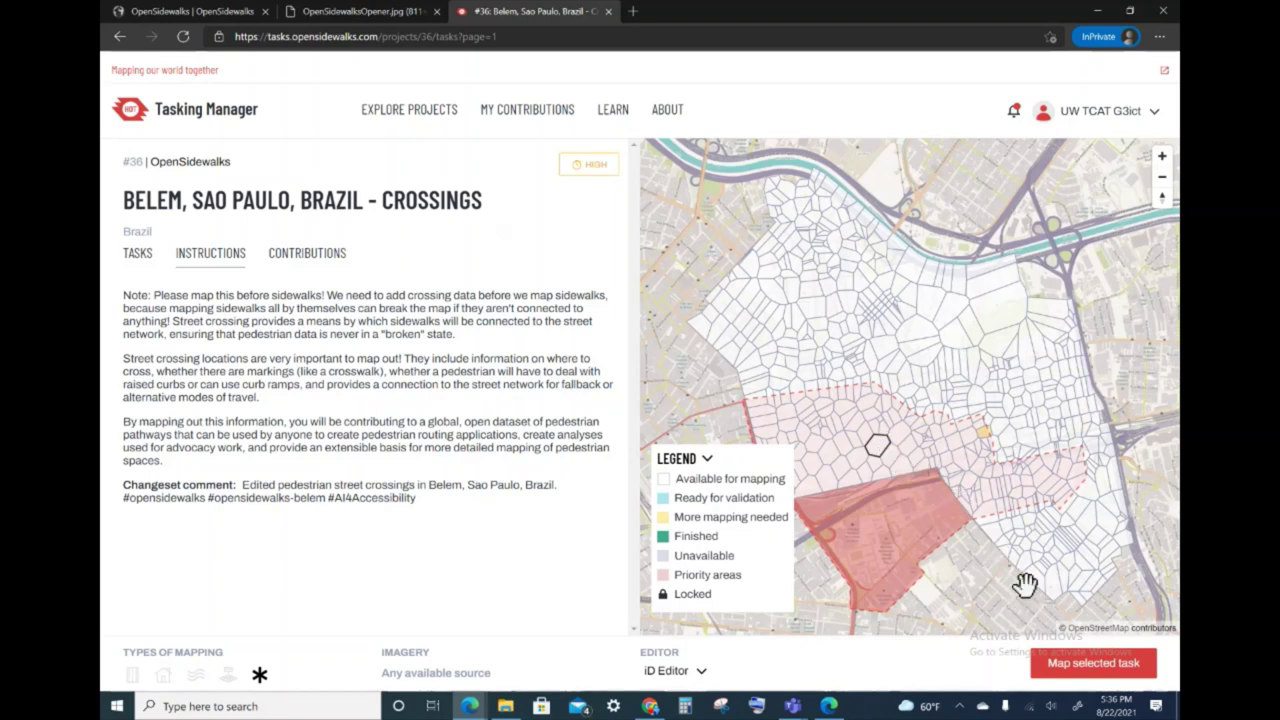
Start mapping task #319 and click on the map once the iD editor loads.
left_click(1087, 665)
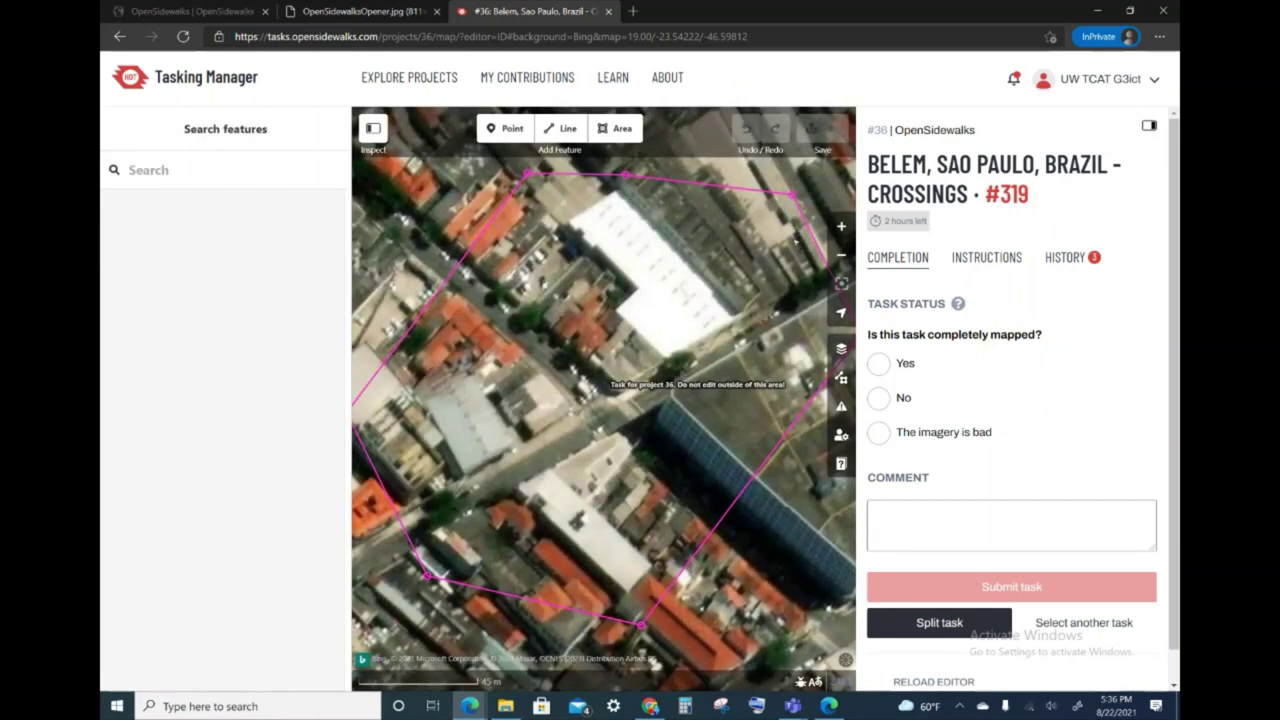
left_click(795, 240)
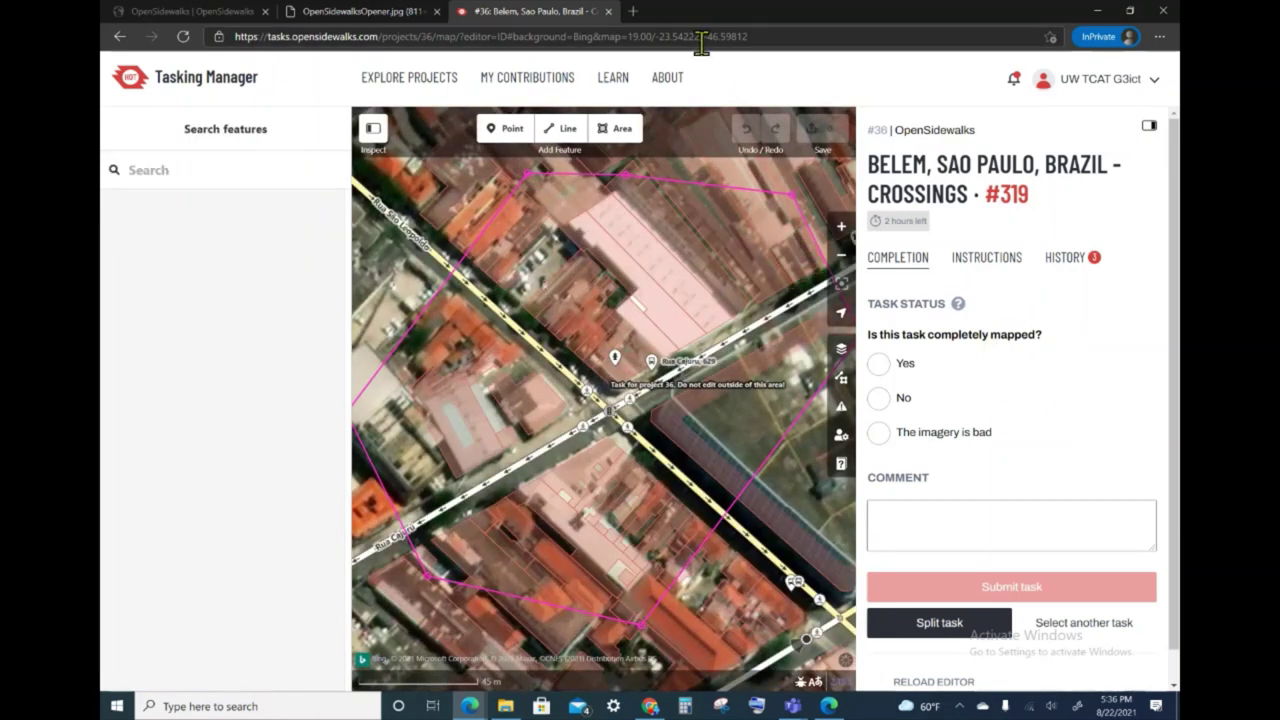
In a new tab, open project #36 from Explore Projects and zoom to its tasks.
left_click(633, 12)
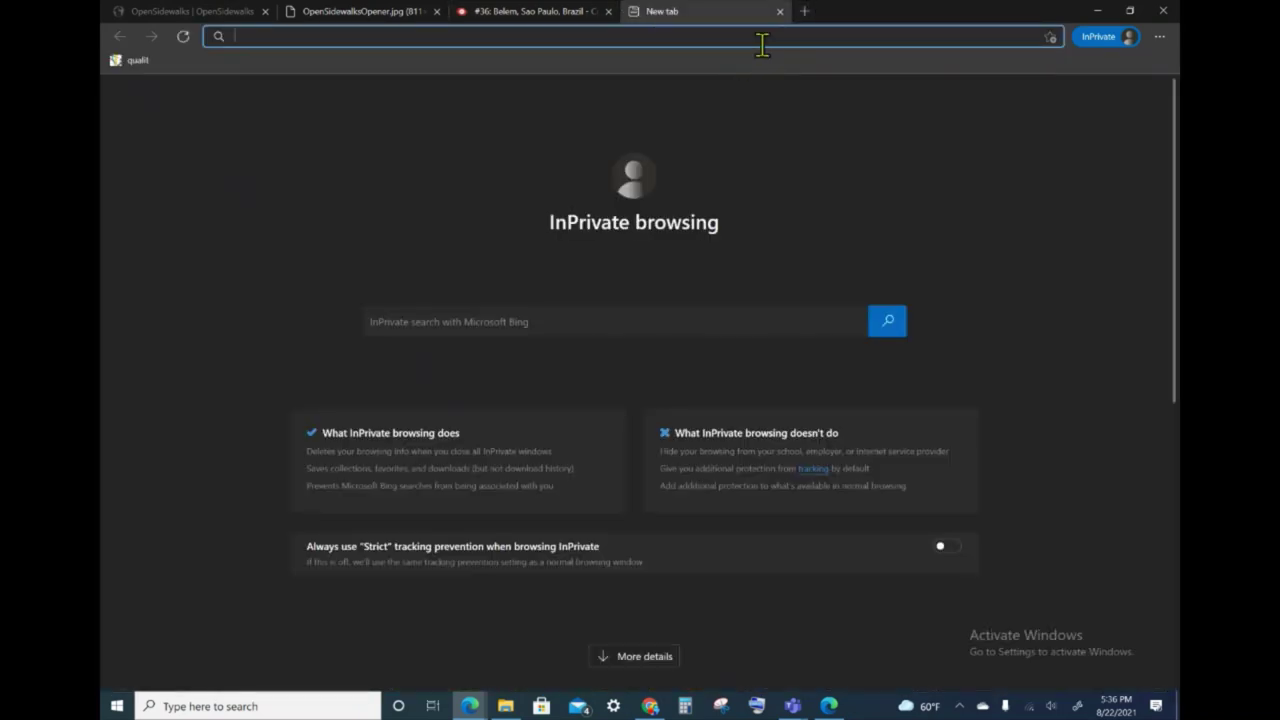
type("tas")
key("Right")
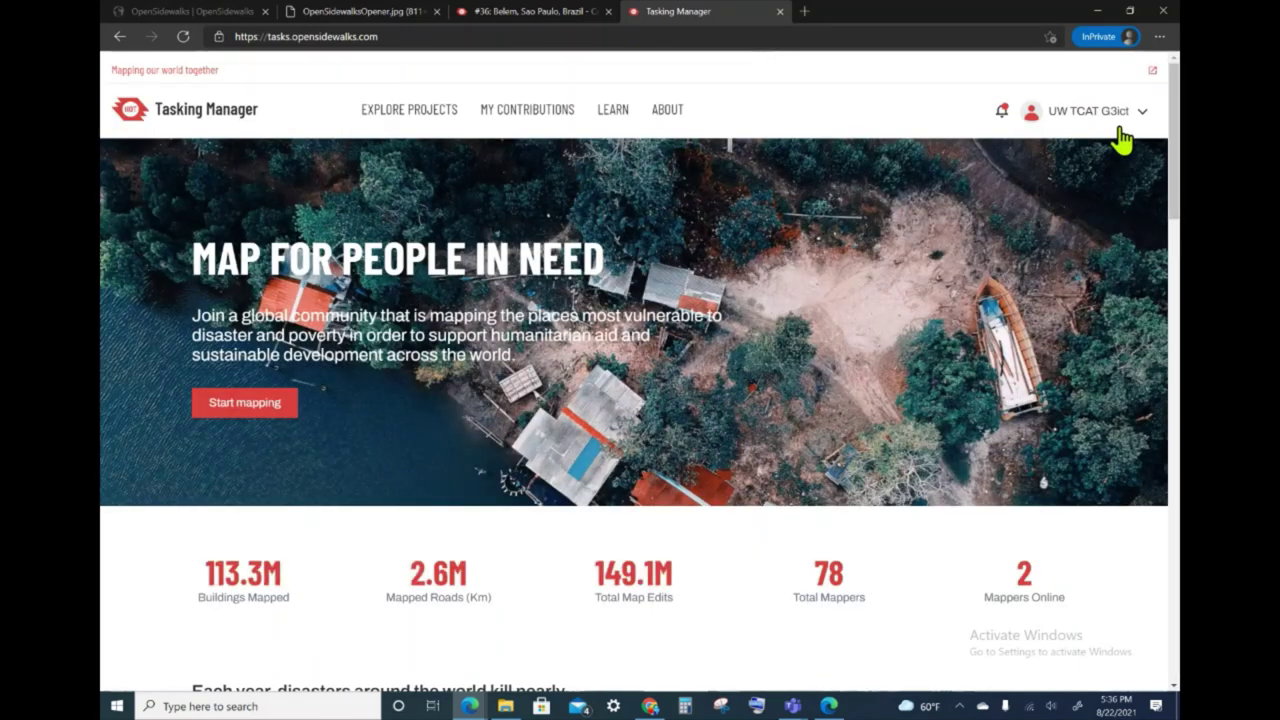
left_click(412, 110)
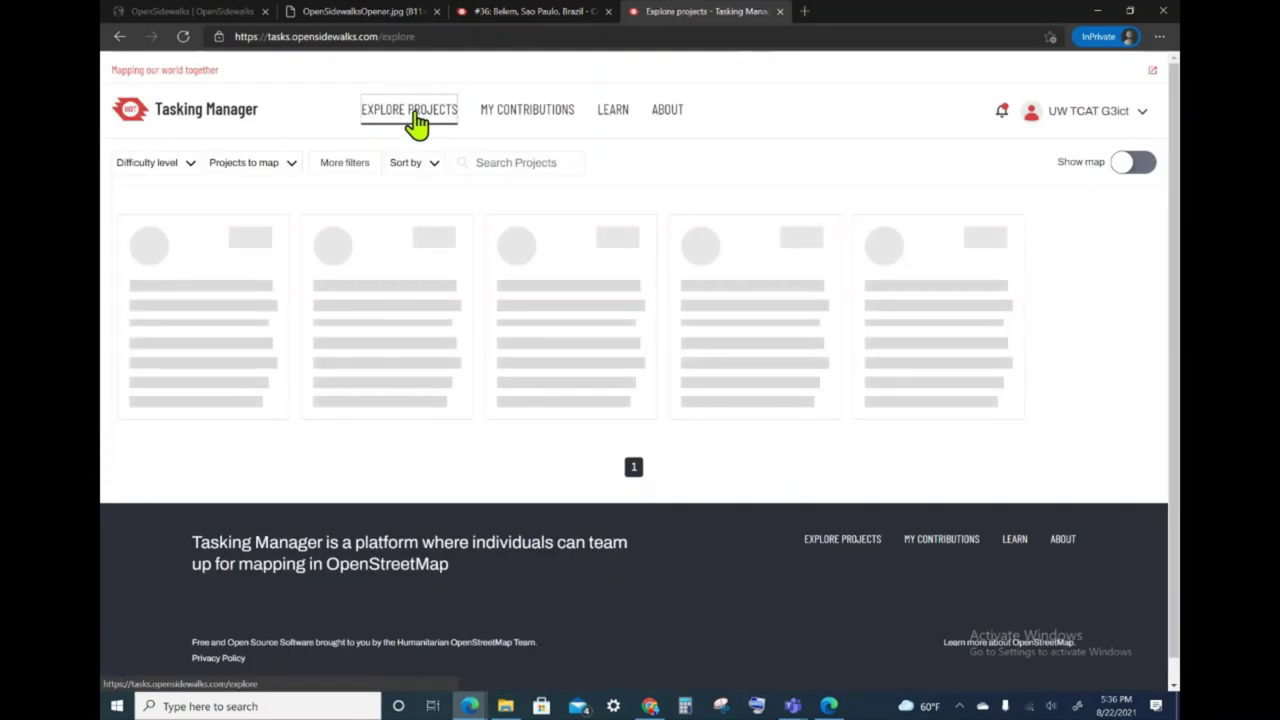
left_click(878, 318)
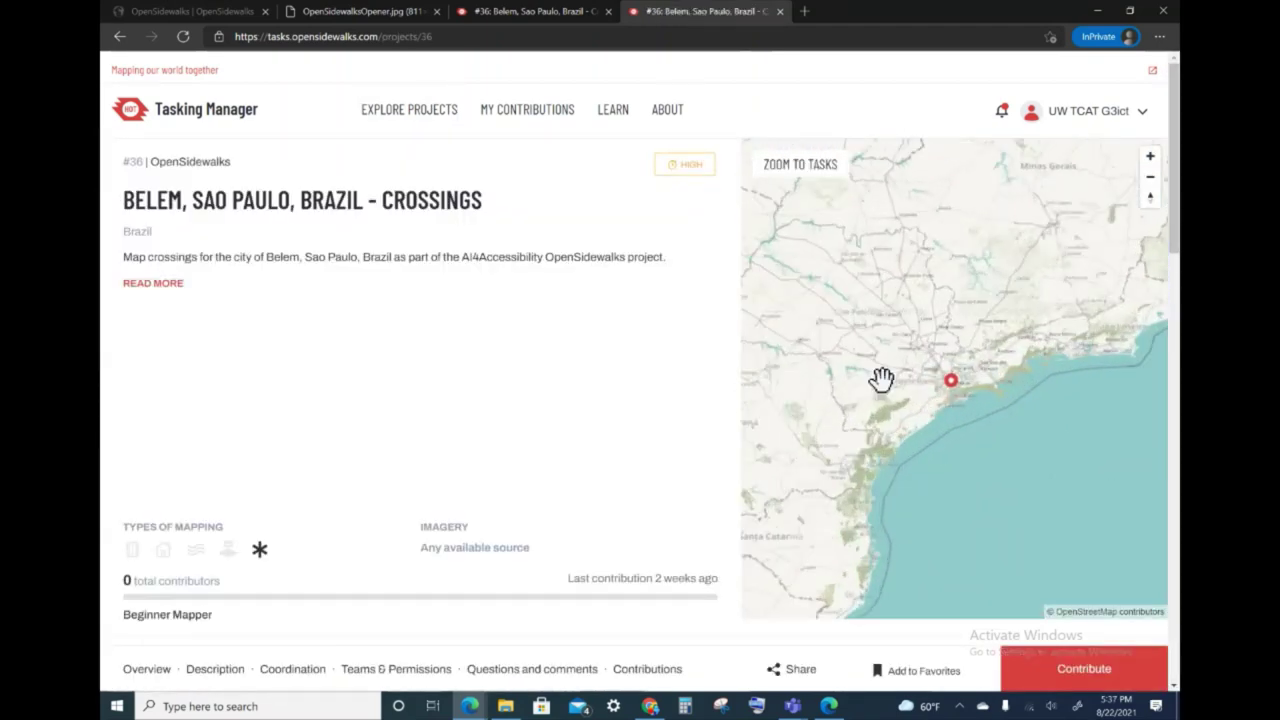
left_click(805, 164)
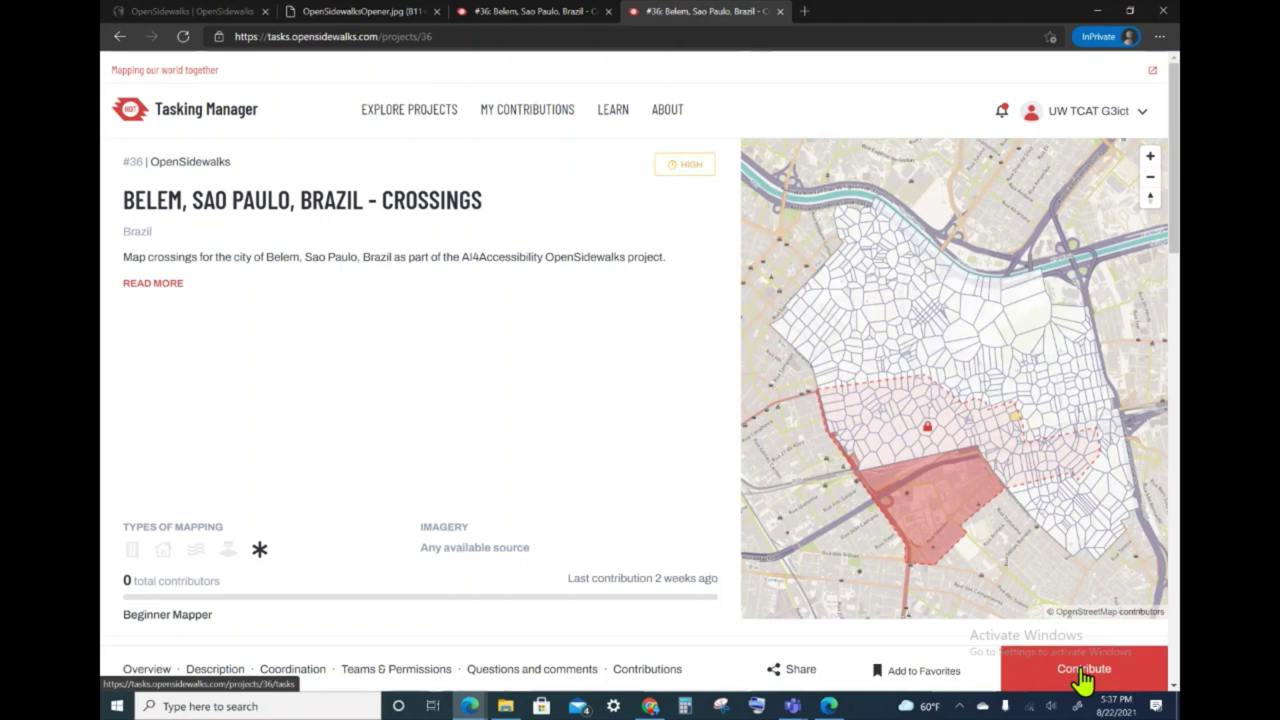
Open project #36's Contribute task map and pick a task next to the locked one.
left_click(1085, 678)
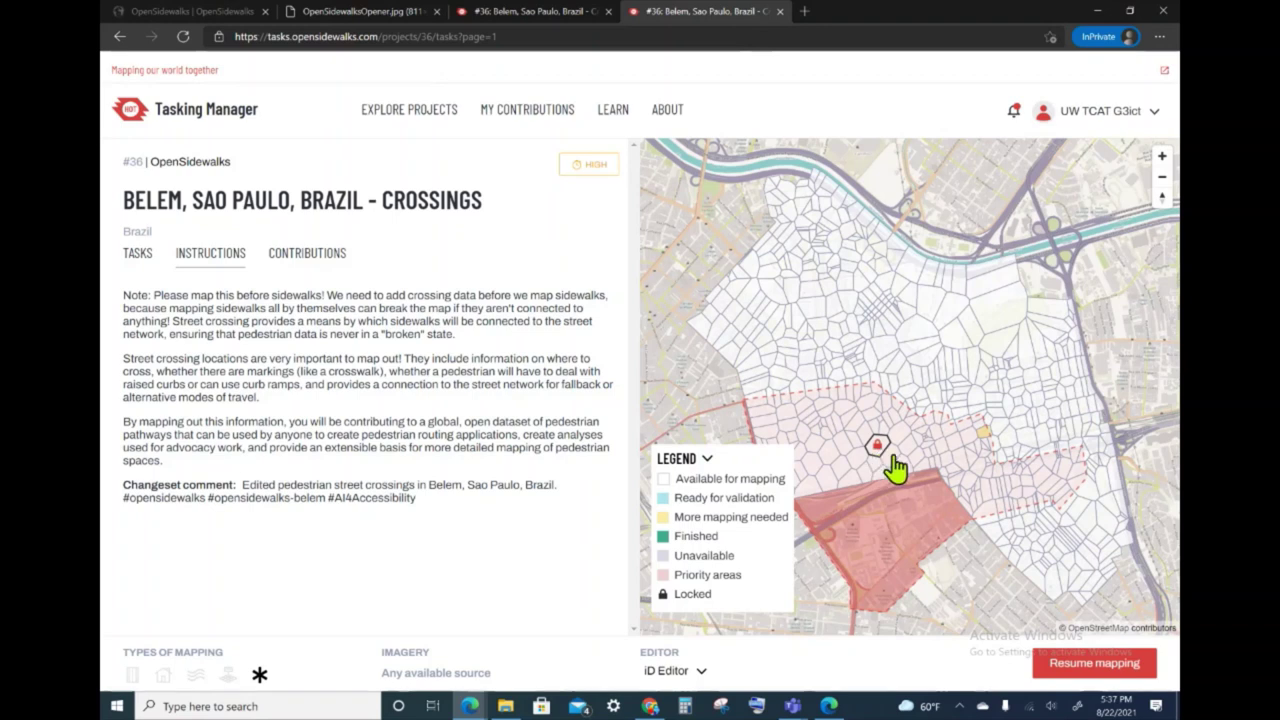
left_click(893, 466)
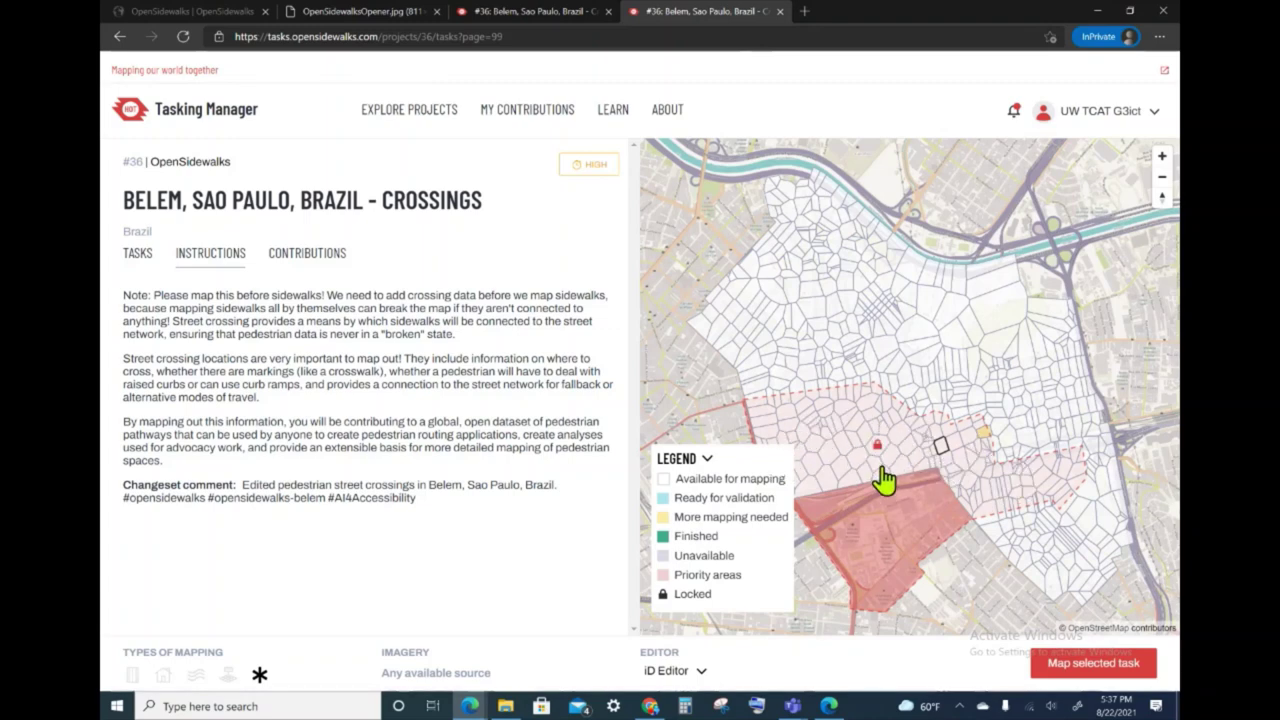
Back in the task #319 editor, check the Rua Cajuru bus stop, then select Rua São Leopoldo.
left_click(567, 22)
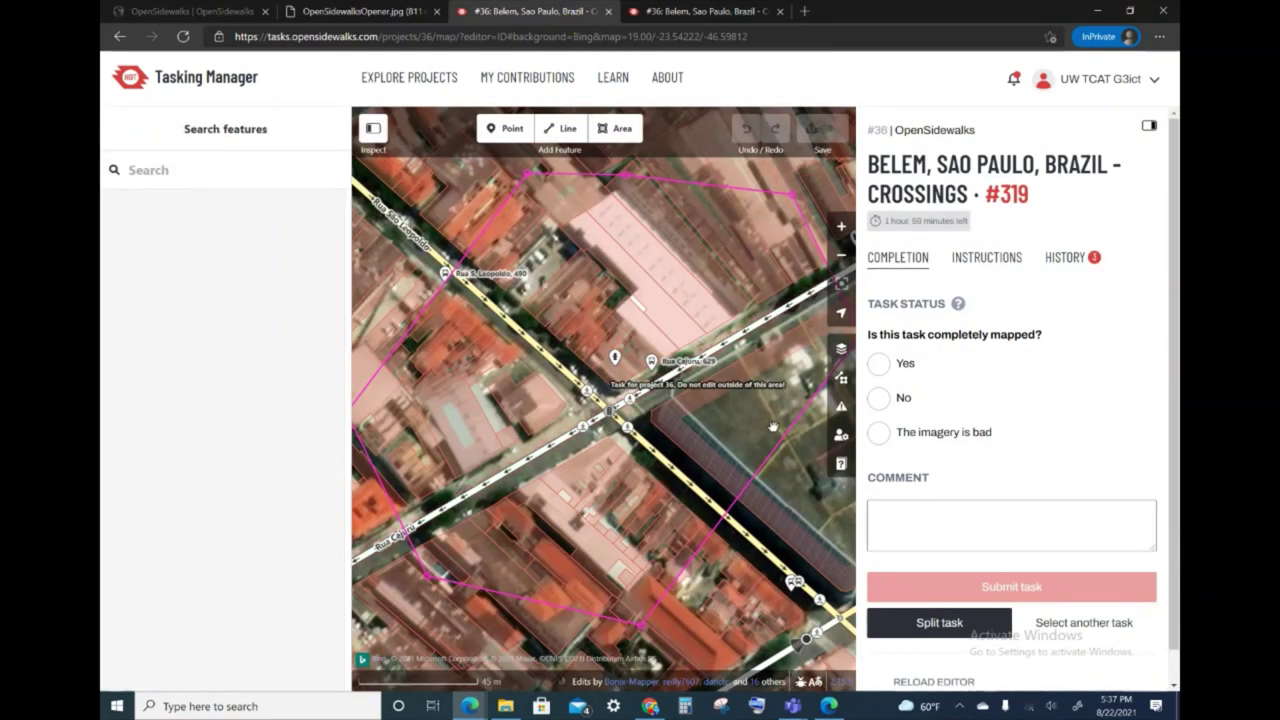
left_click(651, 360)
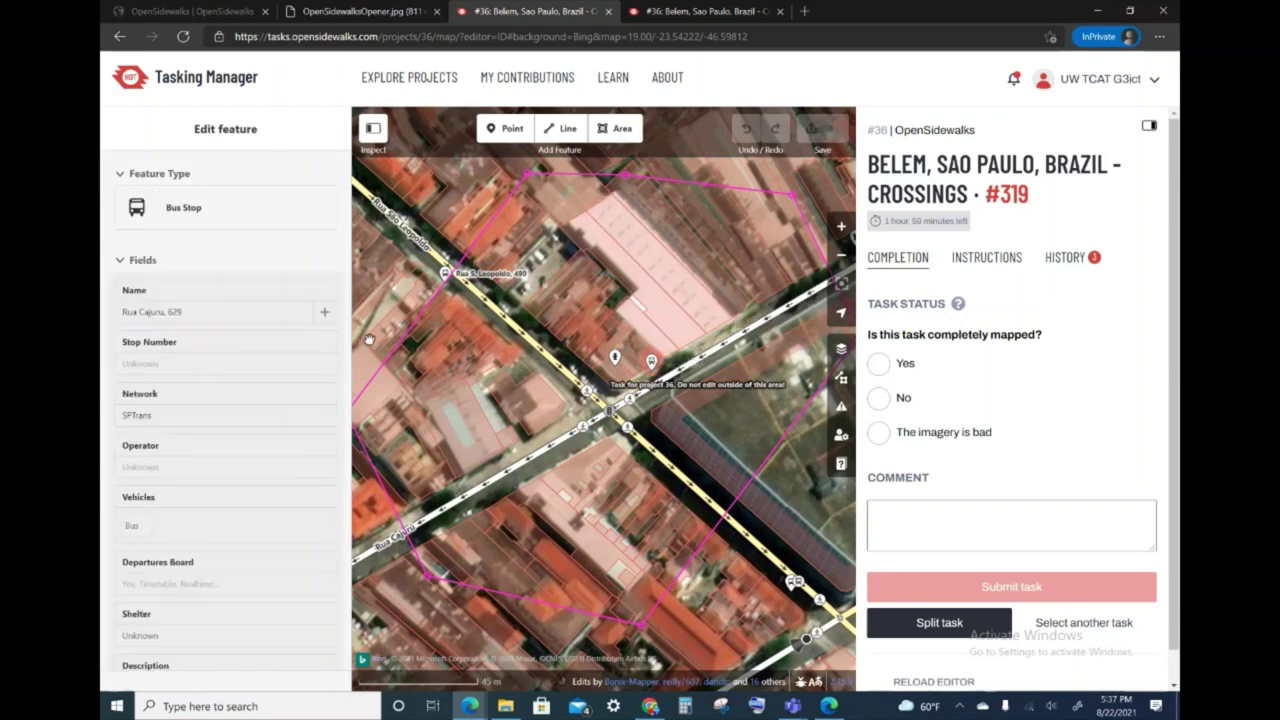
left_click(368, 340)
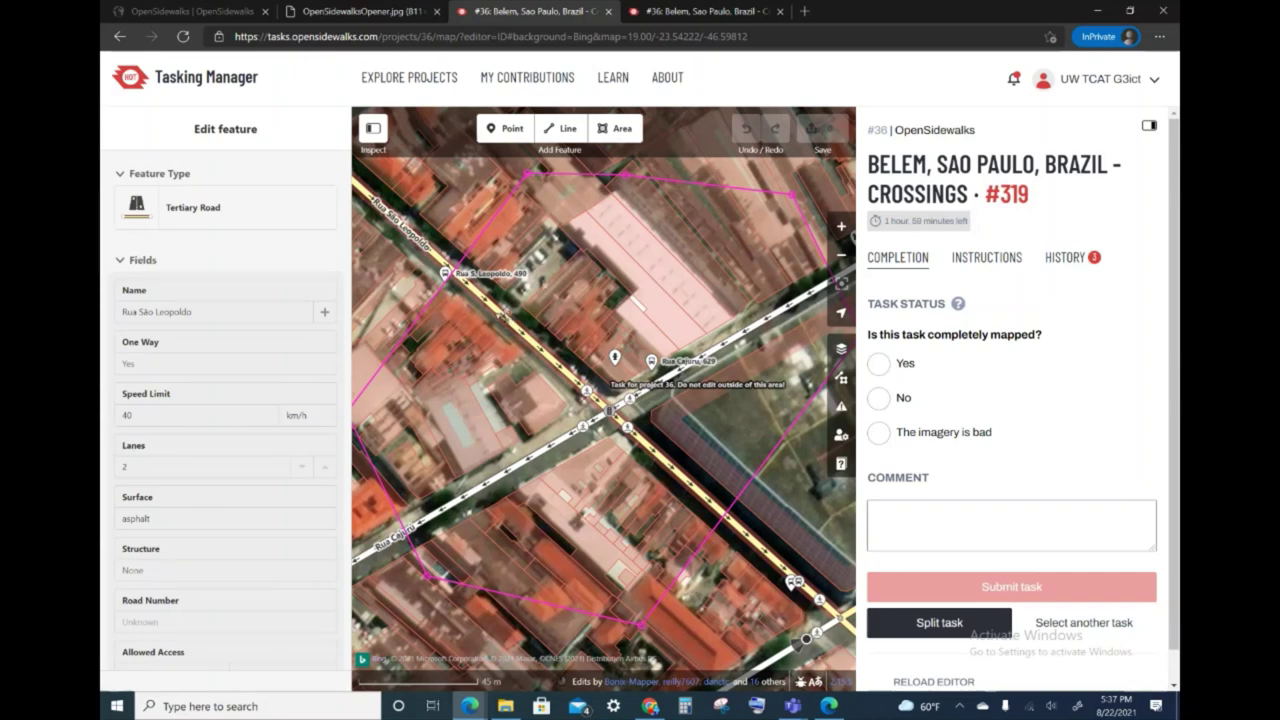
left_click(540, 345)
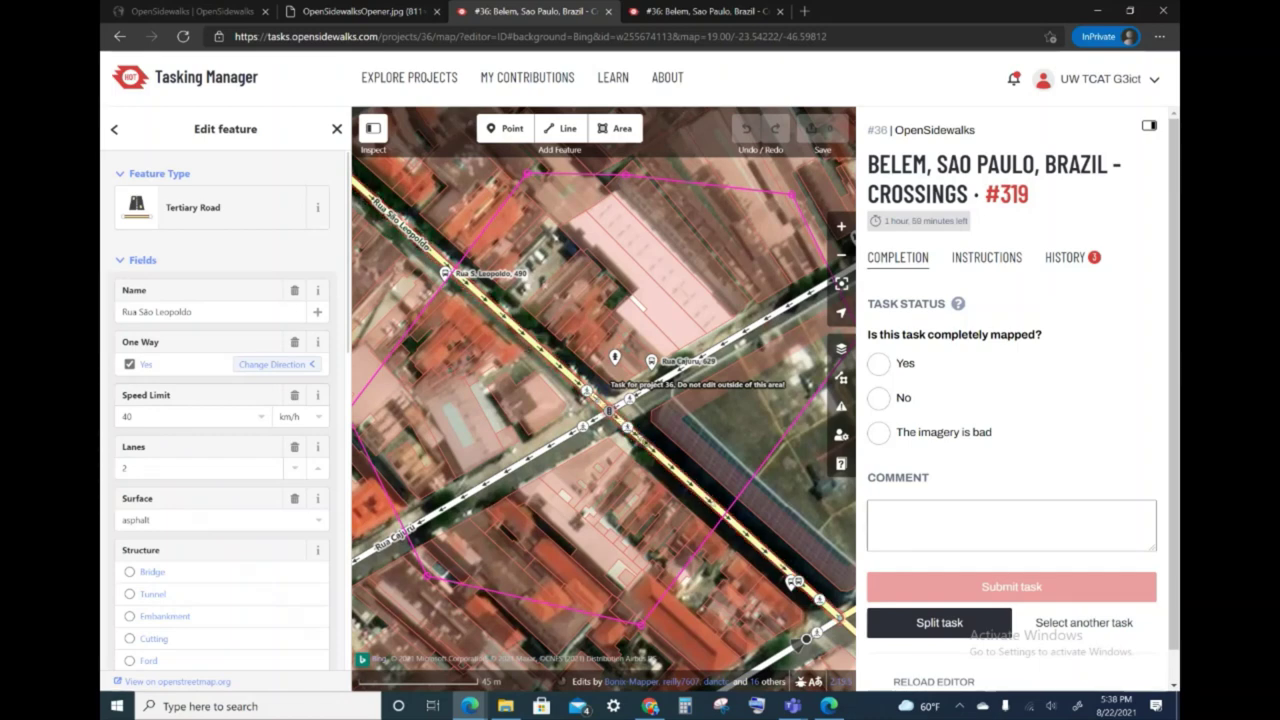
Select the Rua São Leopoldo crosswalk node to view its crossing=zebra Marked Crosswalk fields.
left_click(607, 416)
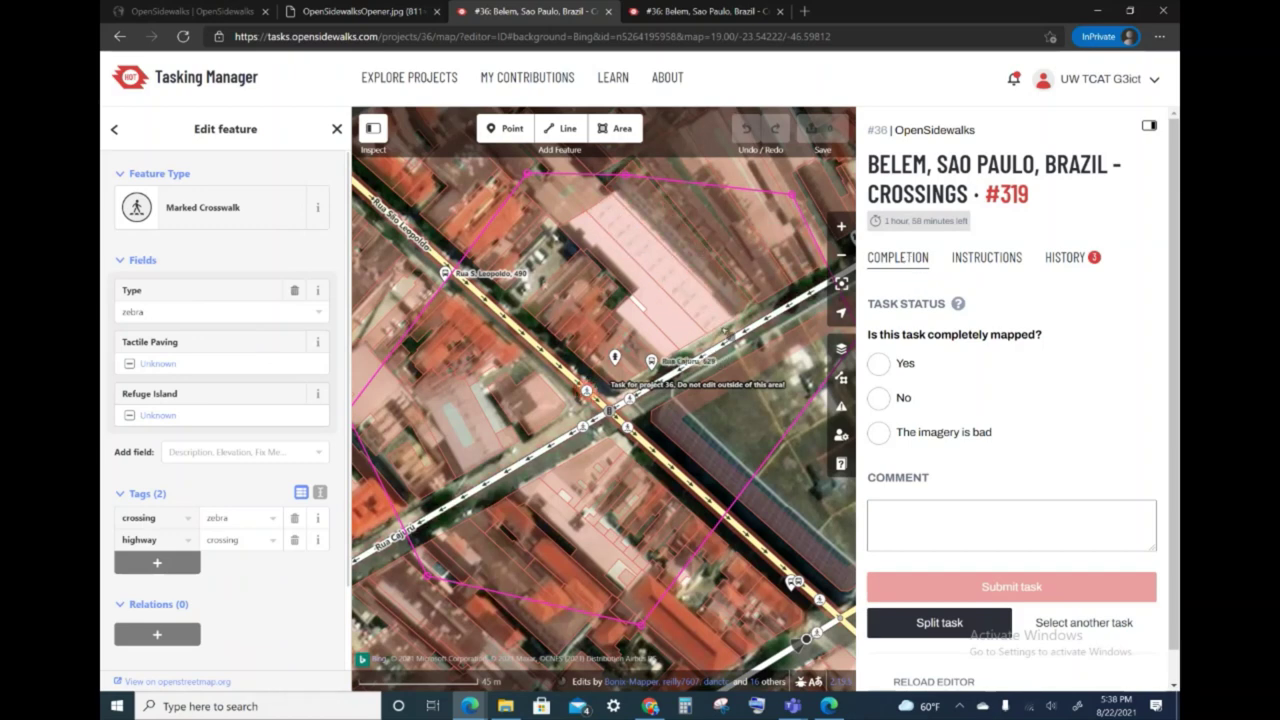
Read the Instructions and History tabs, return to Completion, and collapse the sidebar.
left_click(986, 262)
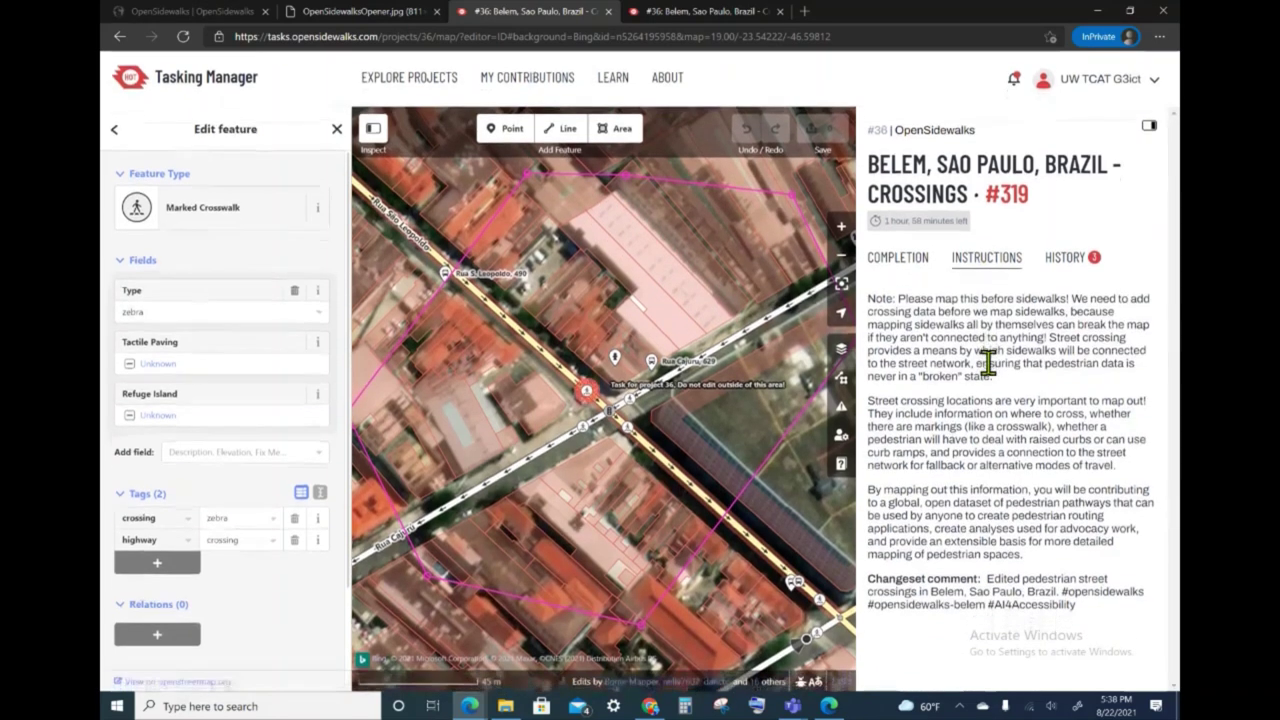
scroll(988, 362, "down", 1)
scroll(988, 362, "up", 1)
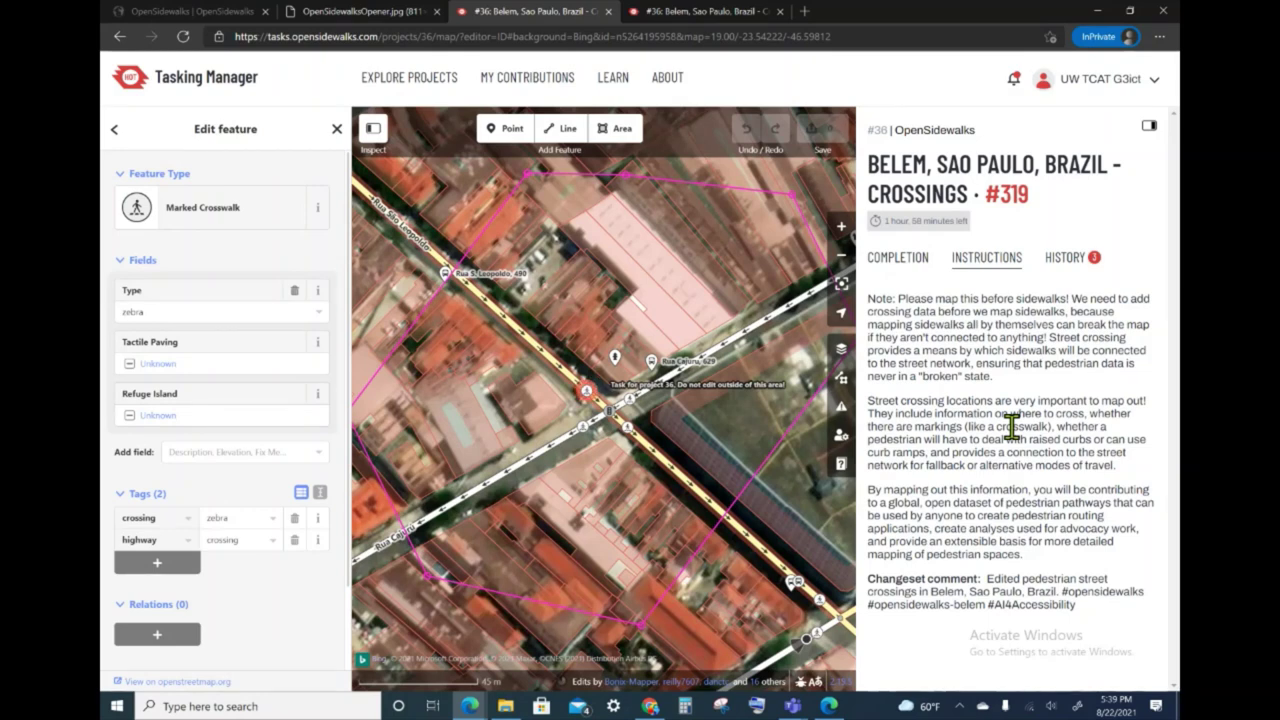
left_click(1078, 274)
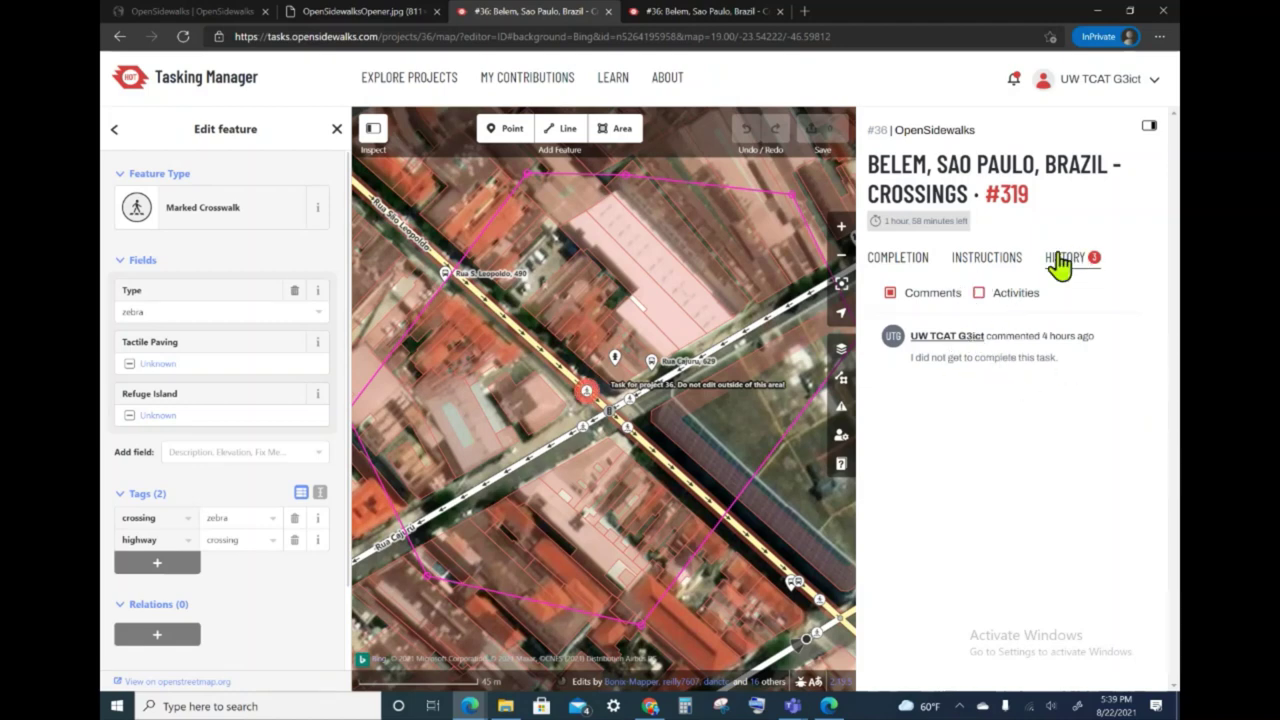
left_click(917, 262)
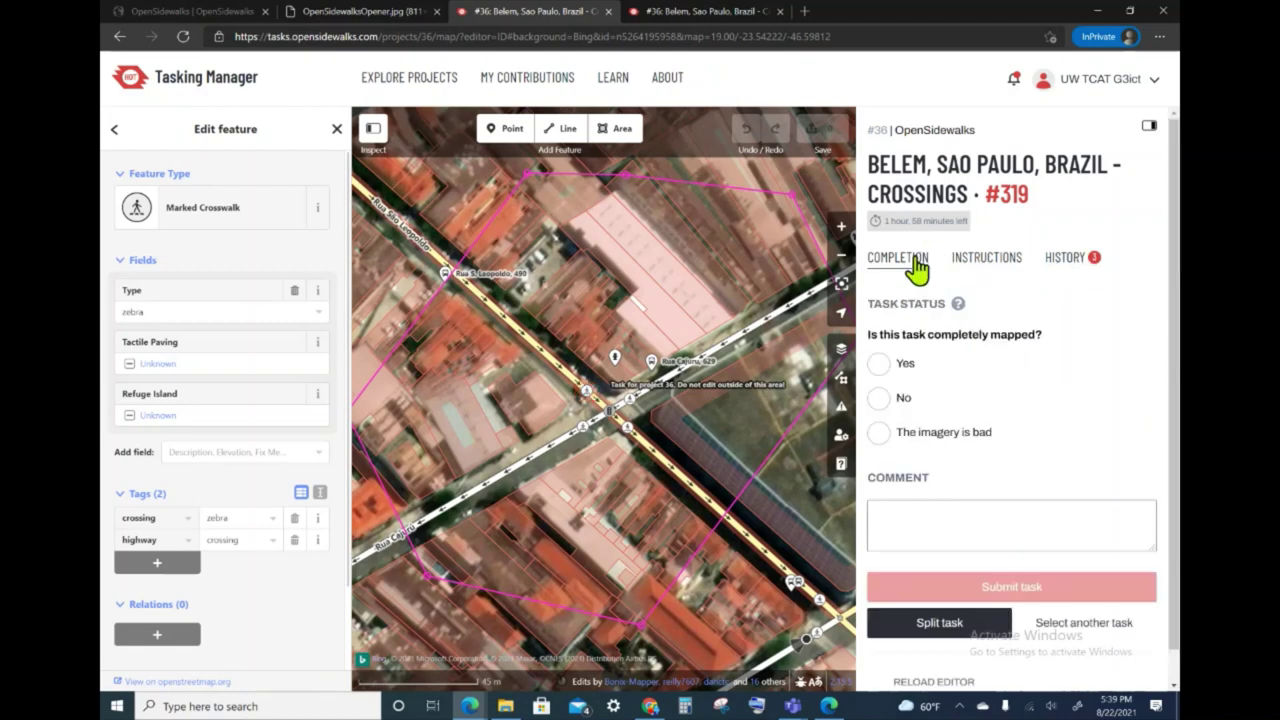
left_click(1149, 127)
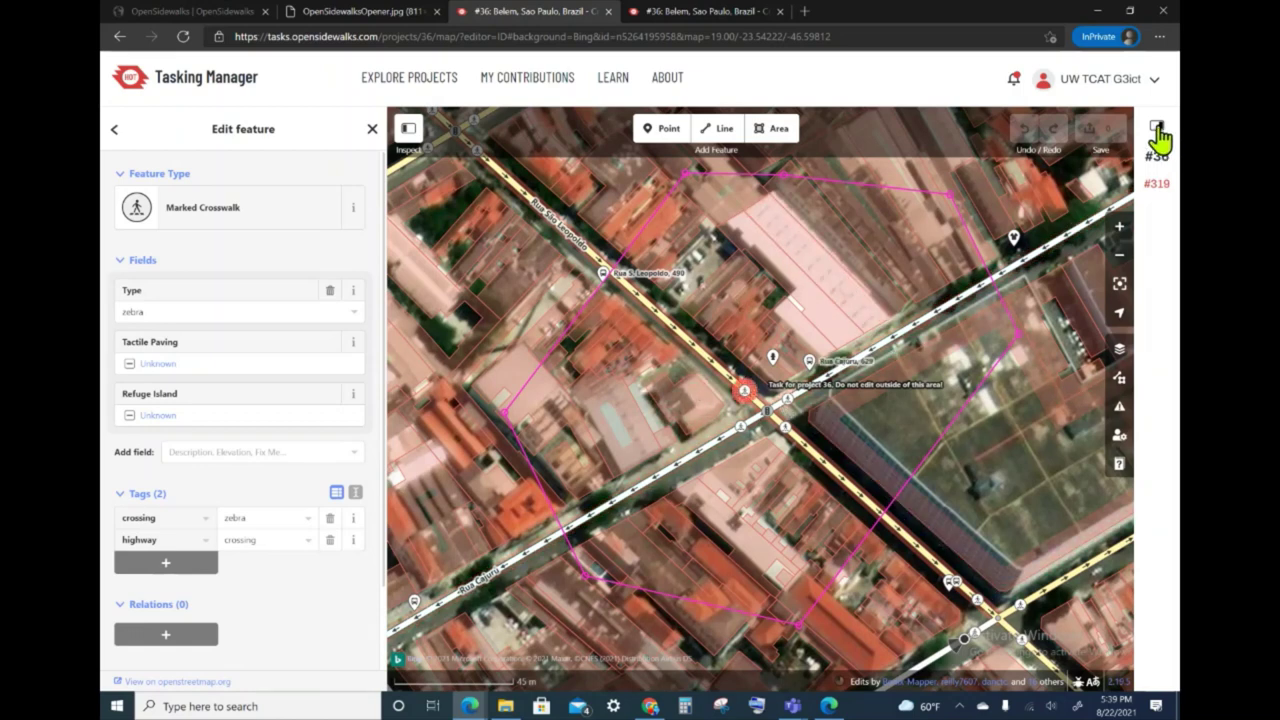
Expand the sidebar to show task #319's 'completely mapped?' form again.
left_click(1157, 130)
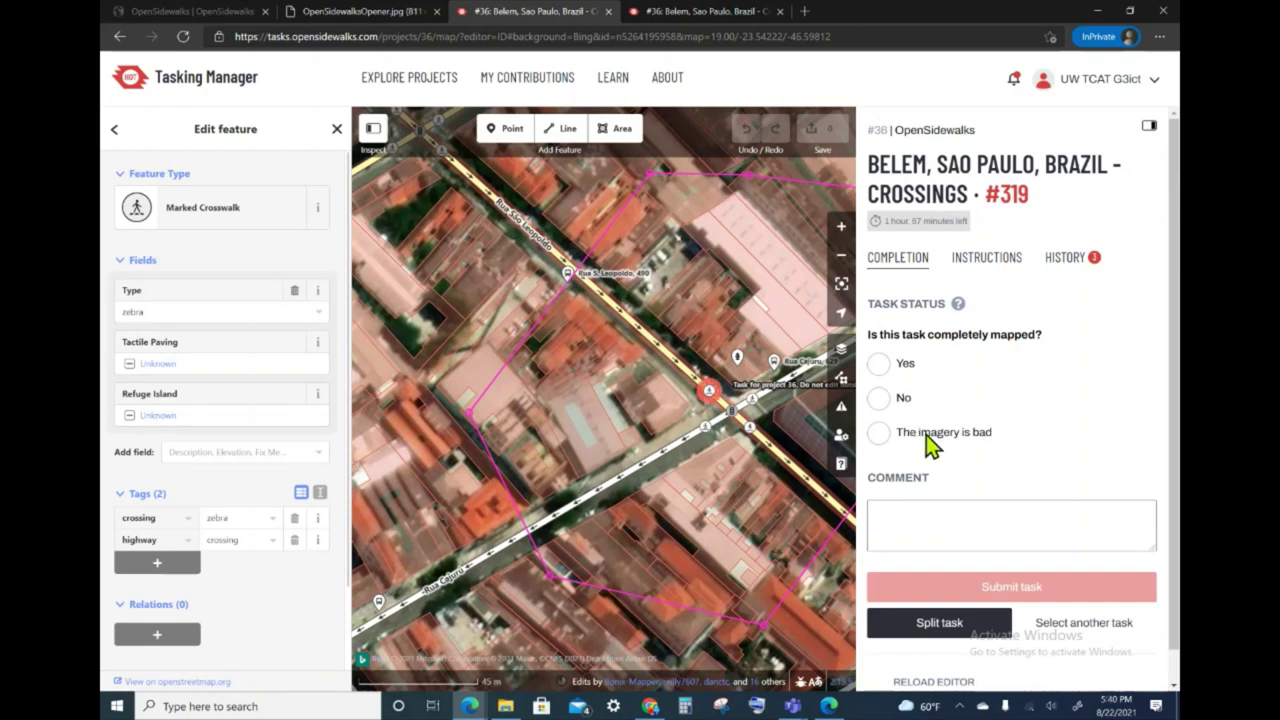
Answer No to 'completely mapped' and enter the comment 'Not complete'.
left_click(880, 398)
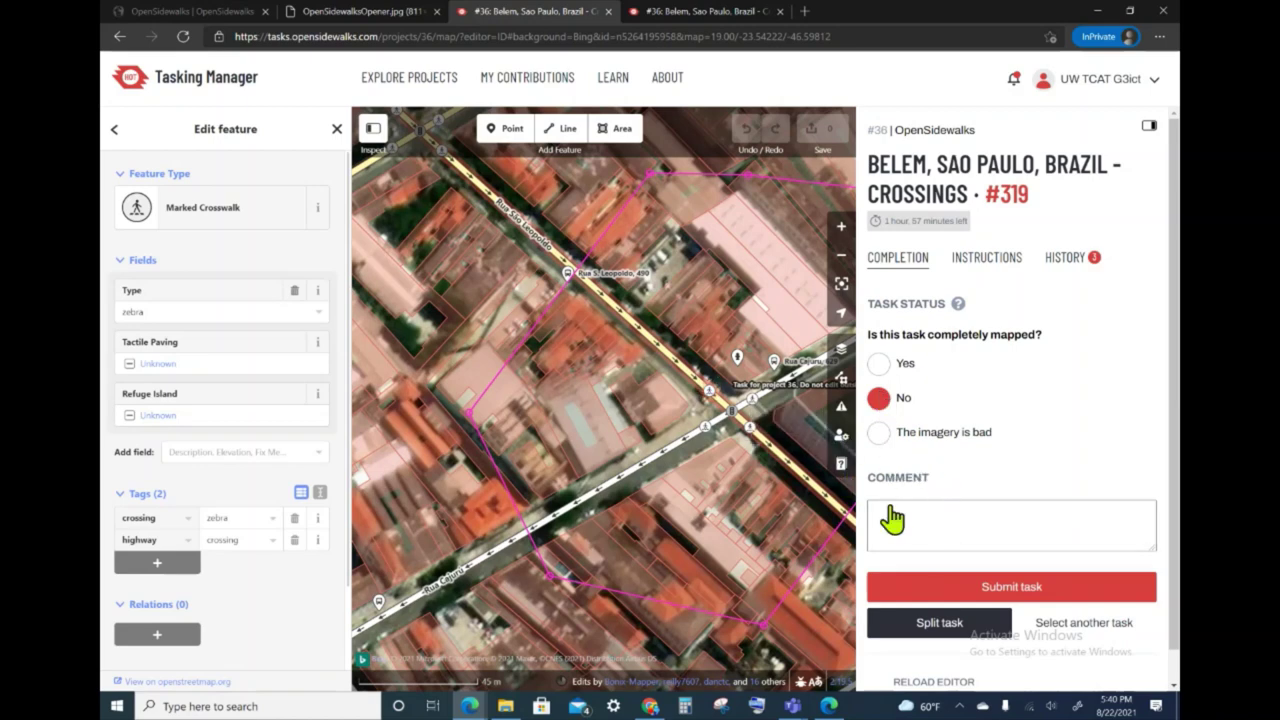
left_click(1000, 538)
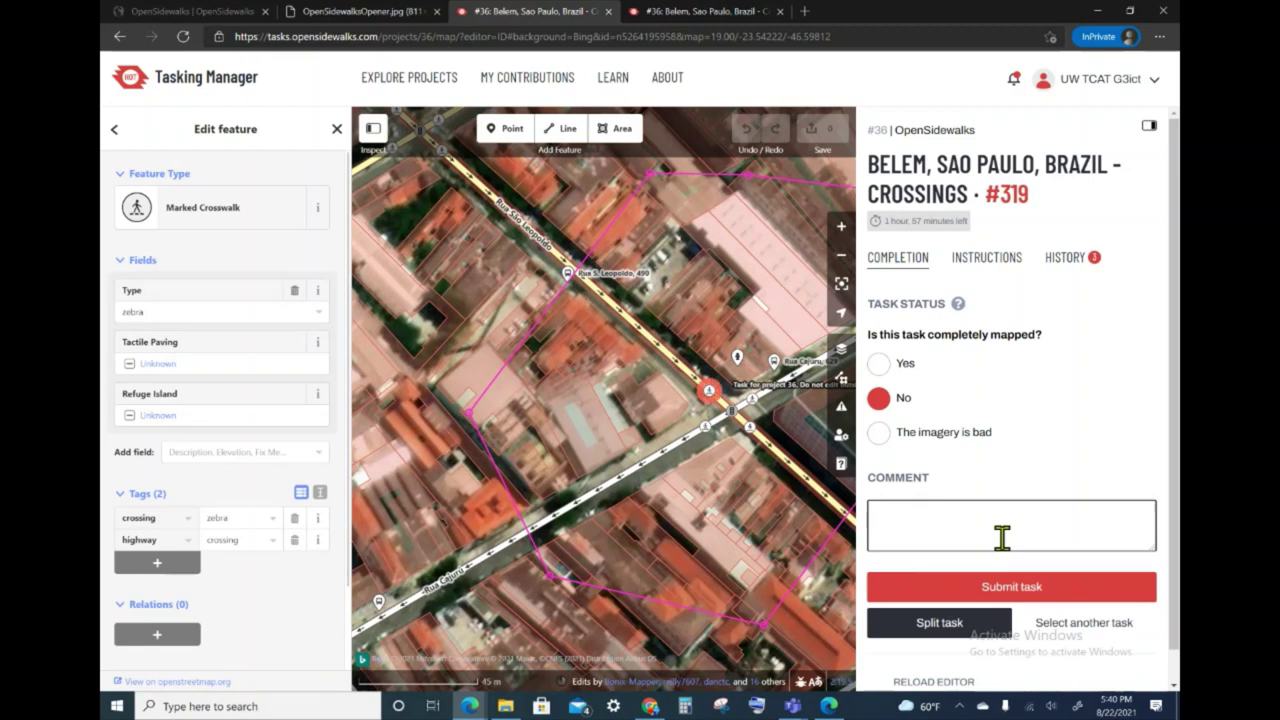
type("Not complete")
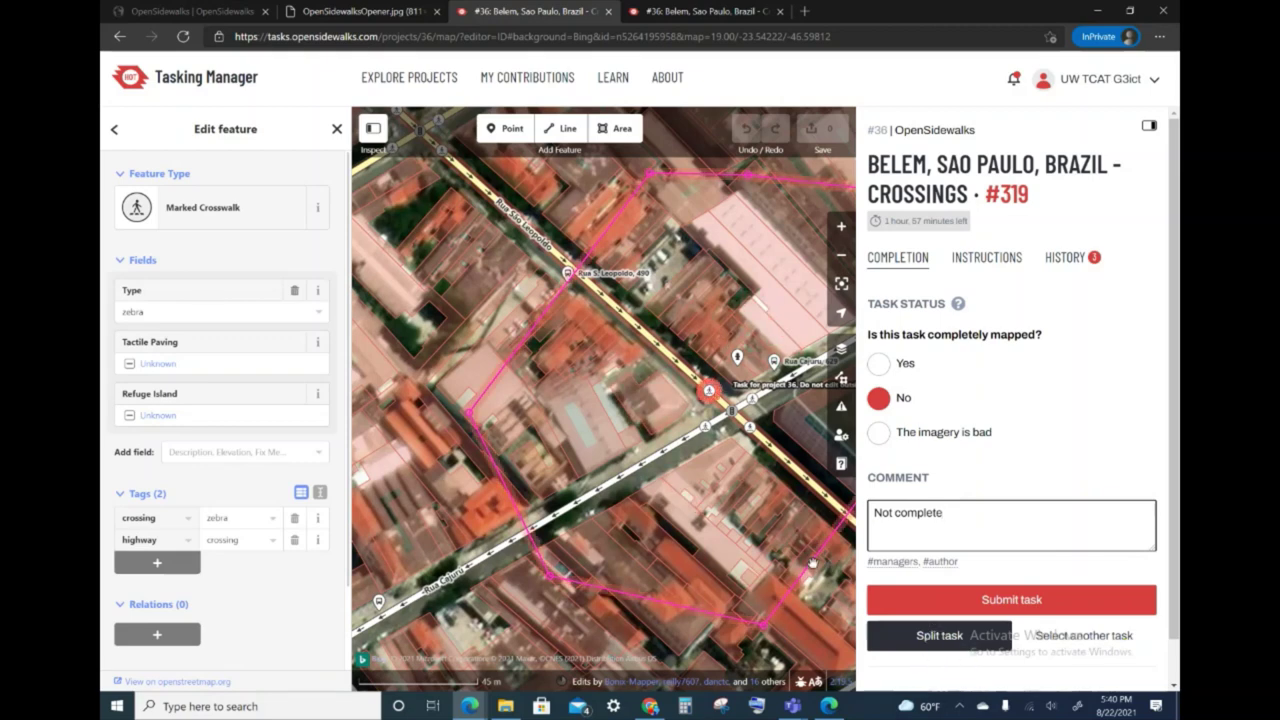
Submit task #319 as not completely mapped.
left_click(1063, 600)
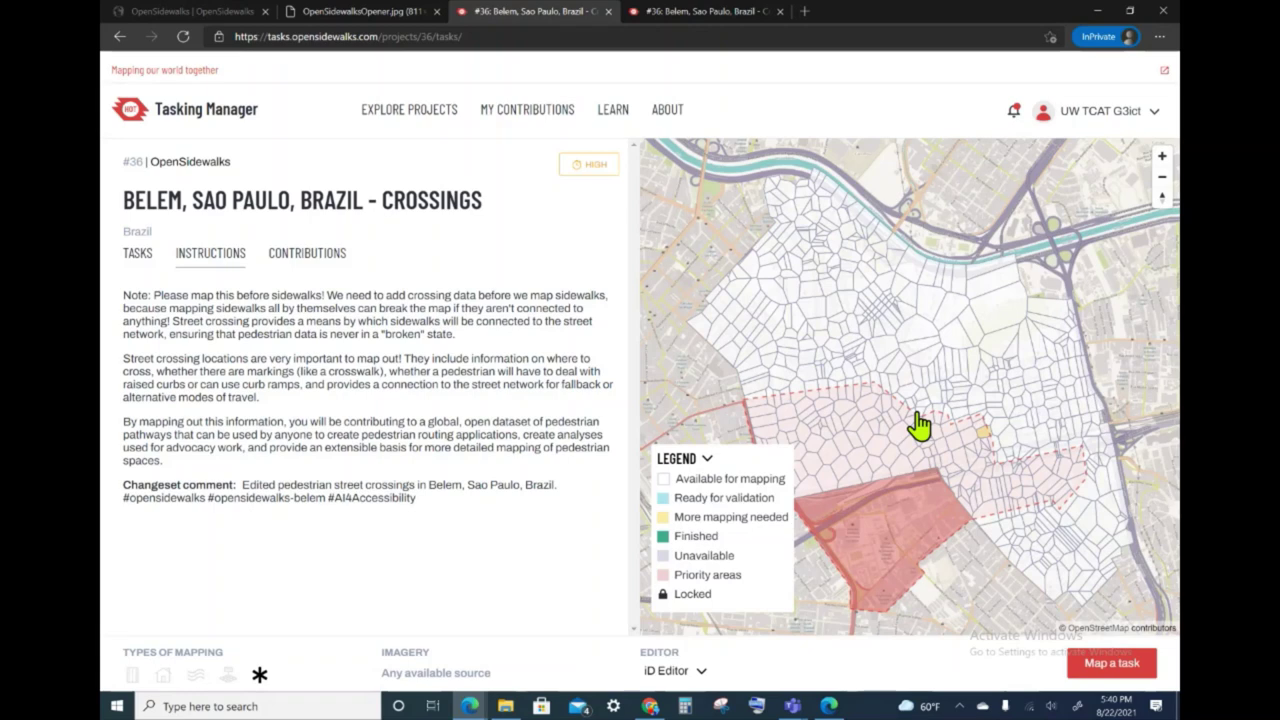
Switch to the OpenSidewalksOpener.jpg browser tab.
left_click(378, 16)
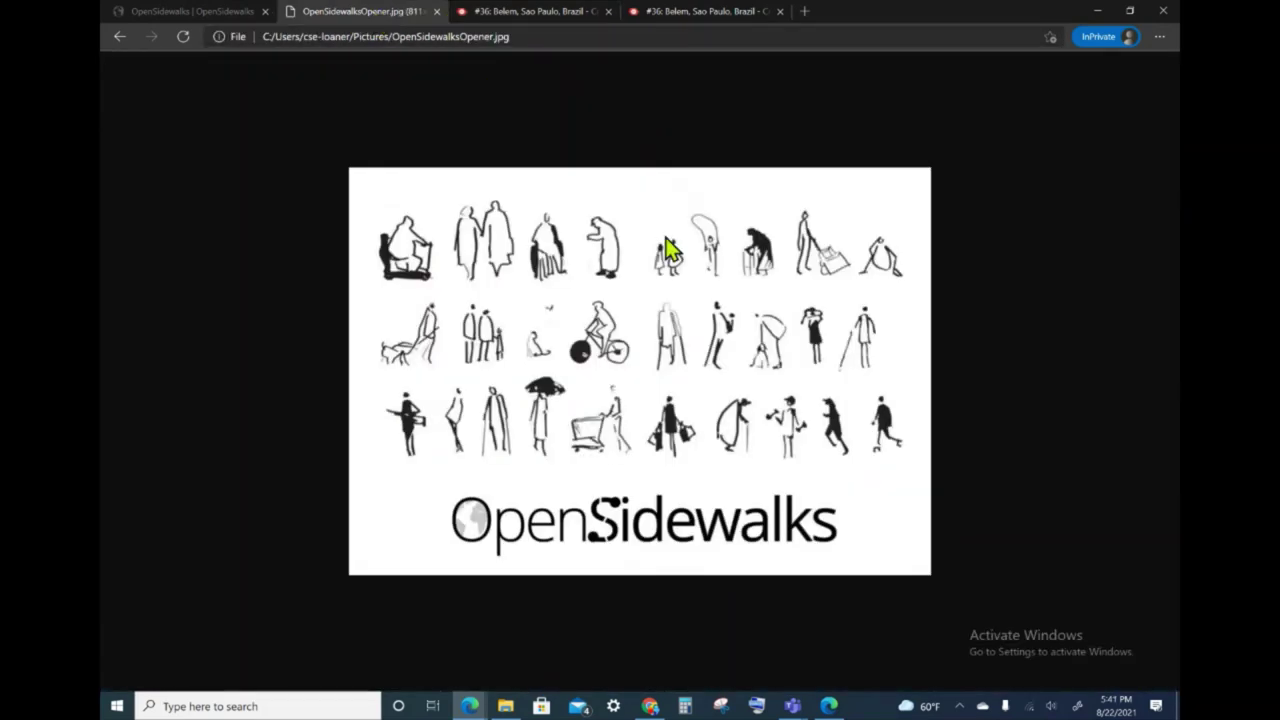